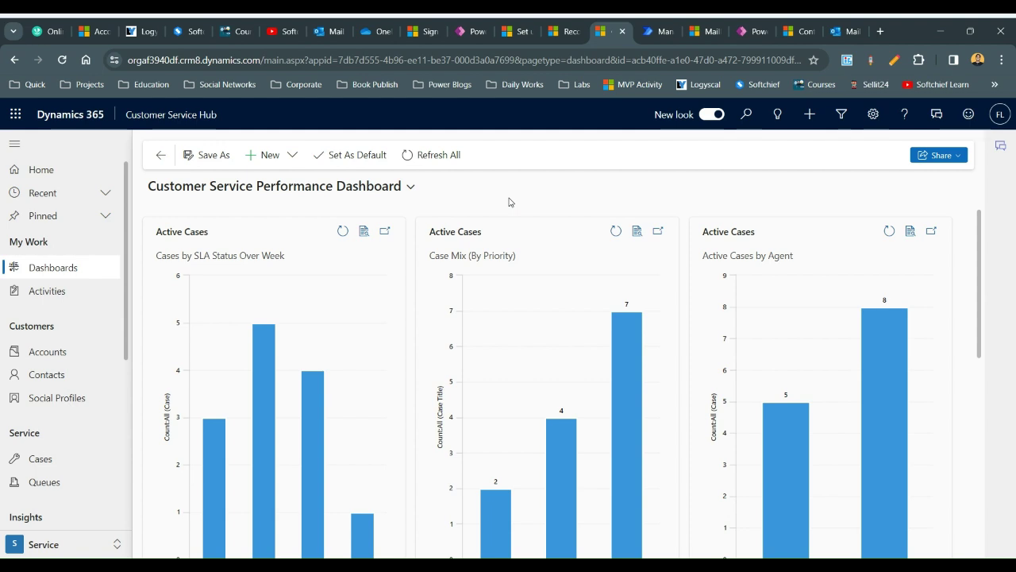
# Step: Switch to the Customer Service admin center and open its queue settings under customer support
pyautogui.click(188, 119)
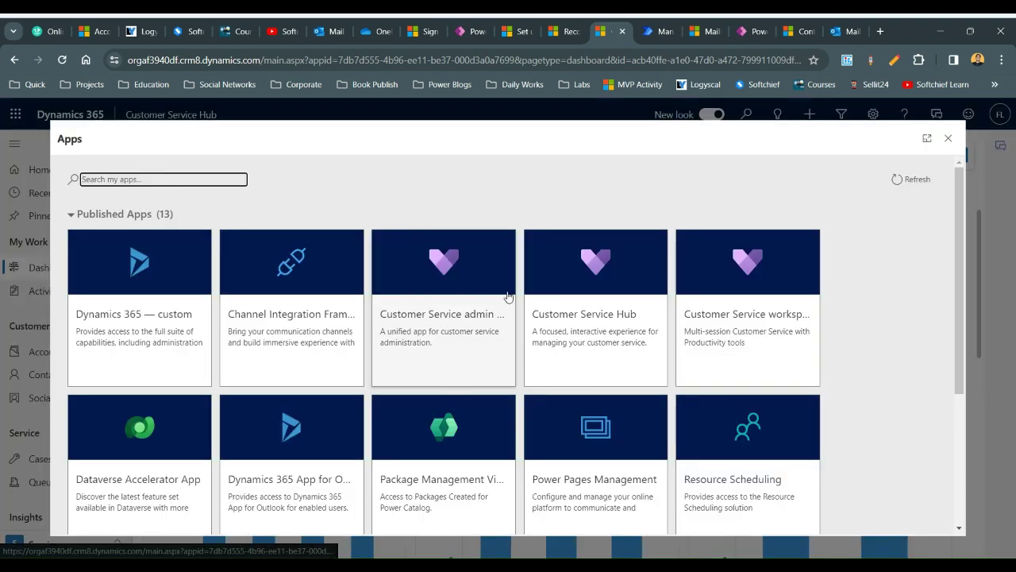
pyautogui.click(442, 271)
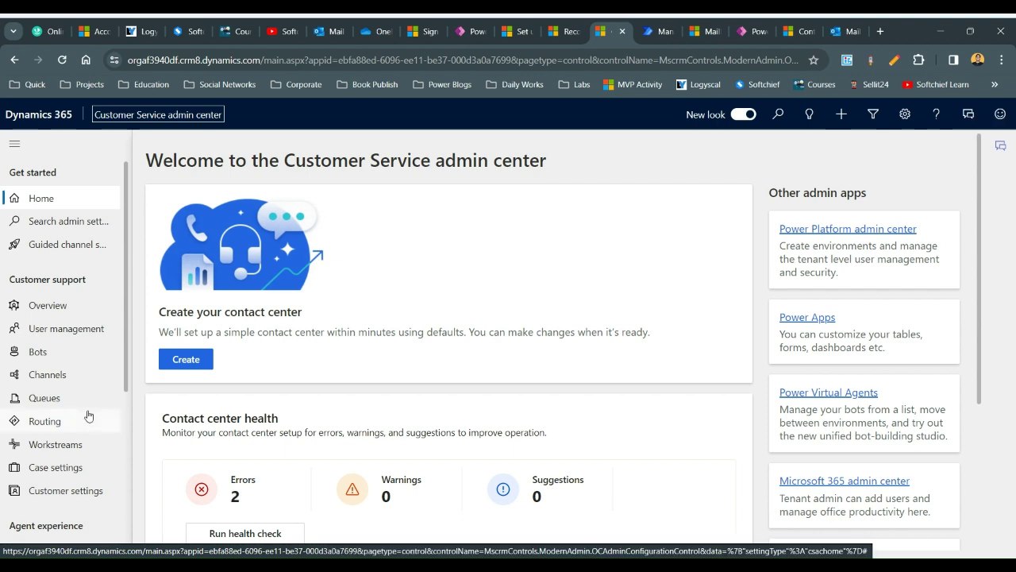
pyautogui.click(48, 400)
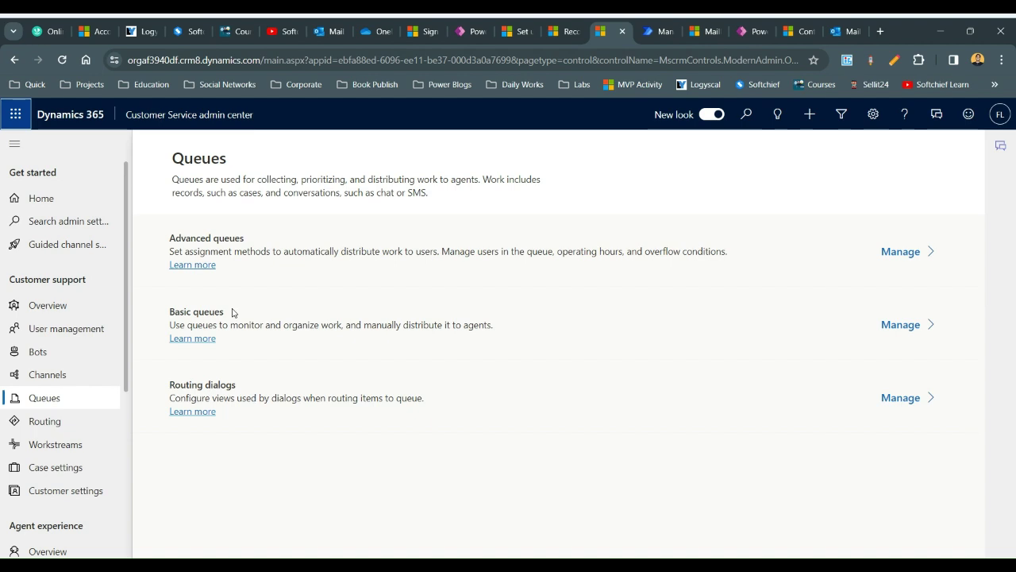
# Step: Switch to the Customer Service Hub and view All Items in the Queues list, ending on the default queue view
pyautogui.click(206, 114)
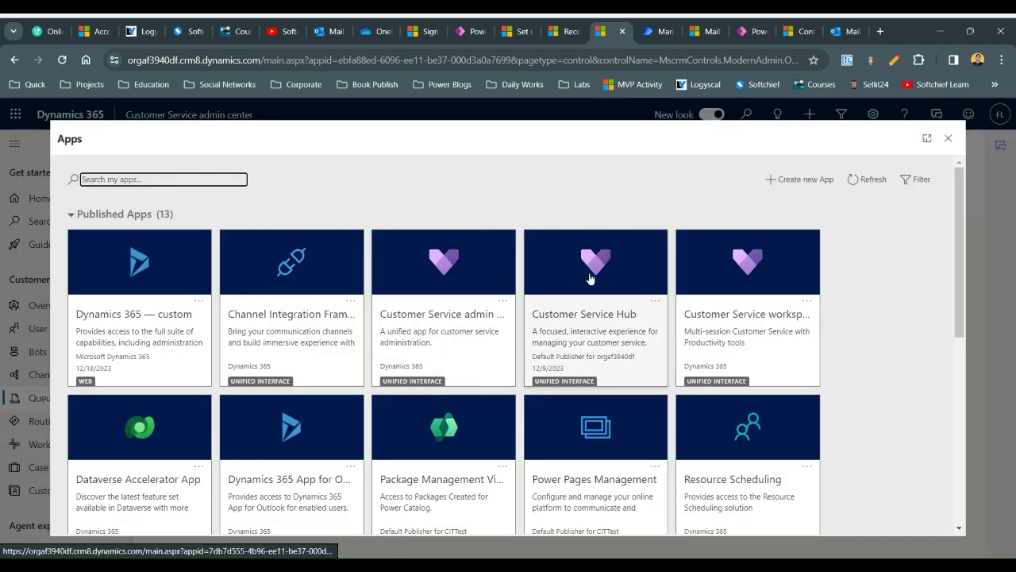
pyautogui.click(590, 278)
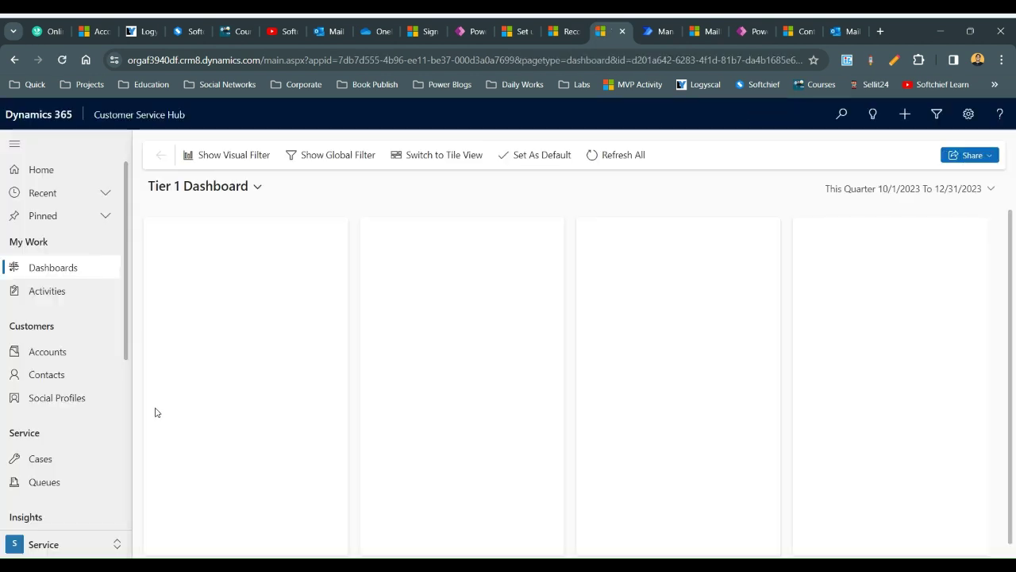
pyautogui.click(46, 483)
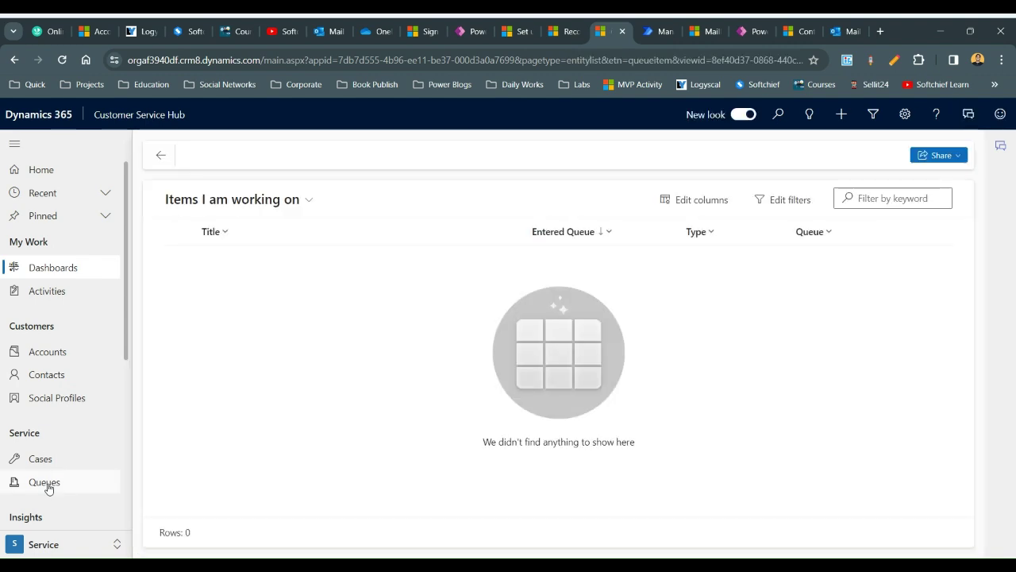
pyautogui.click(306, 207)
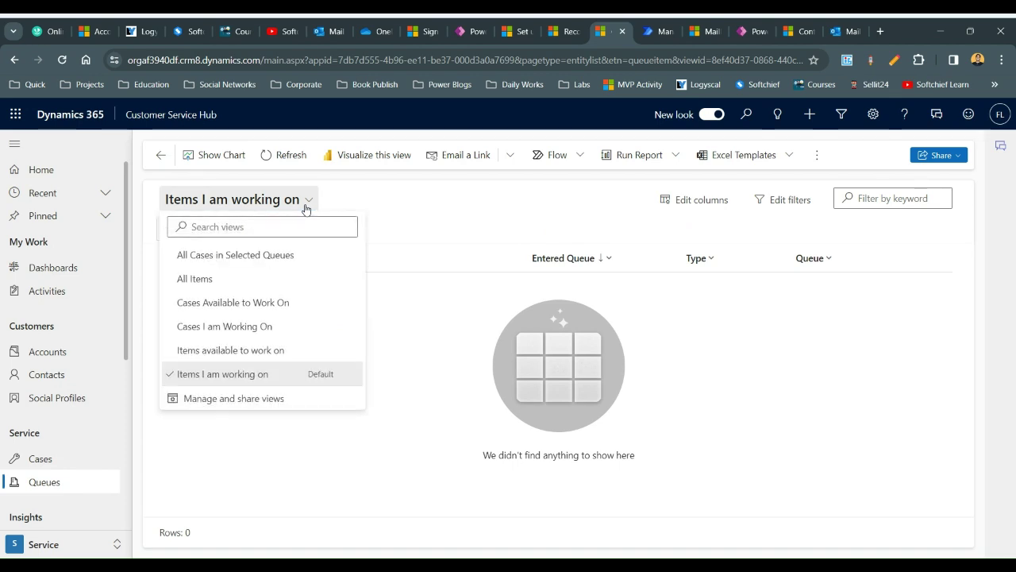
pyautogui.click(237, 282)
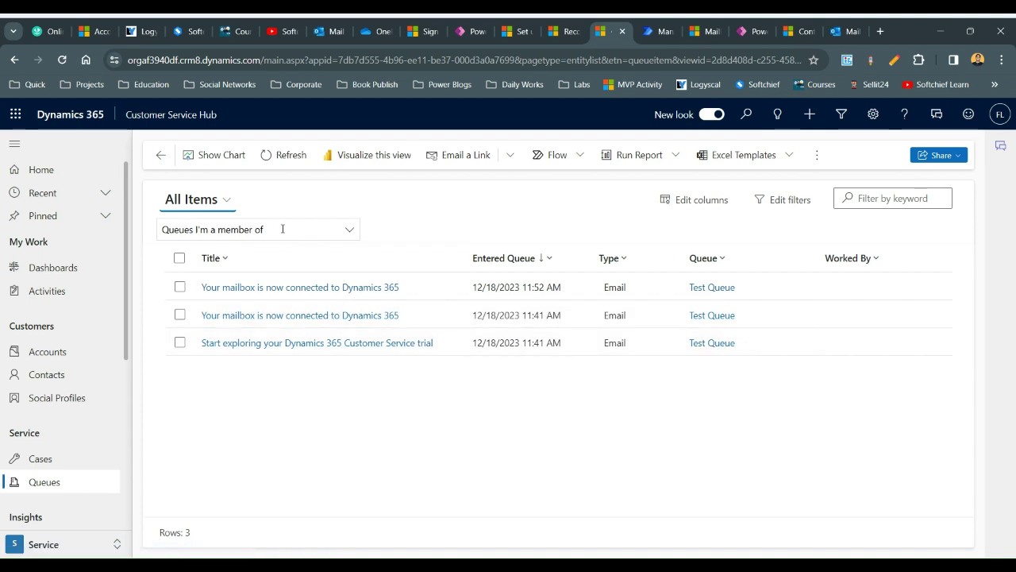
pyautogui.click(296, 387)
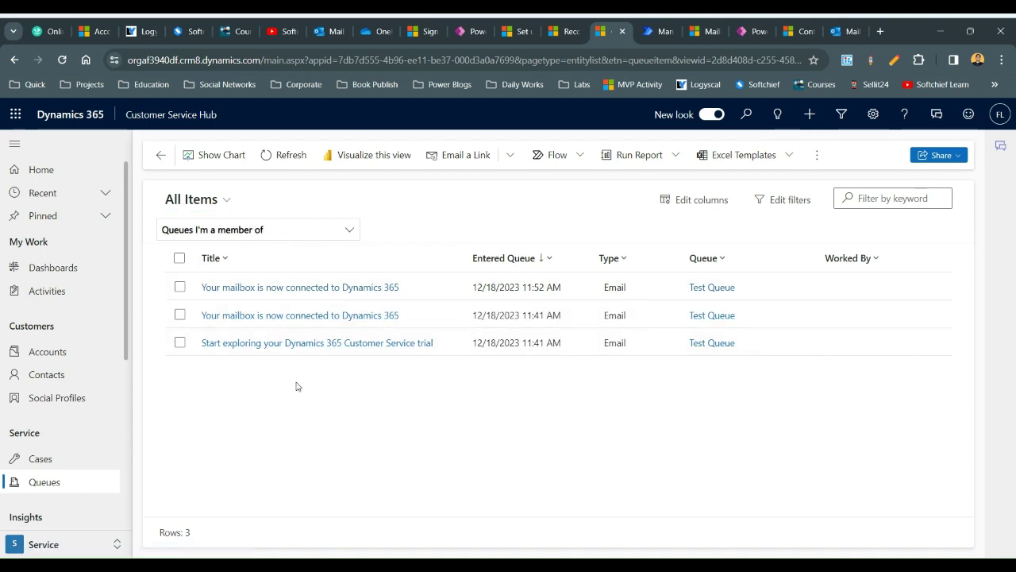
pyautogui.click(73, 484)
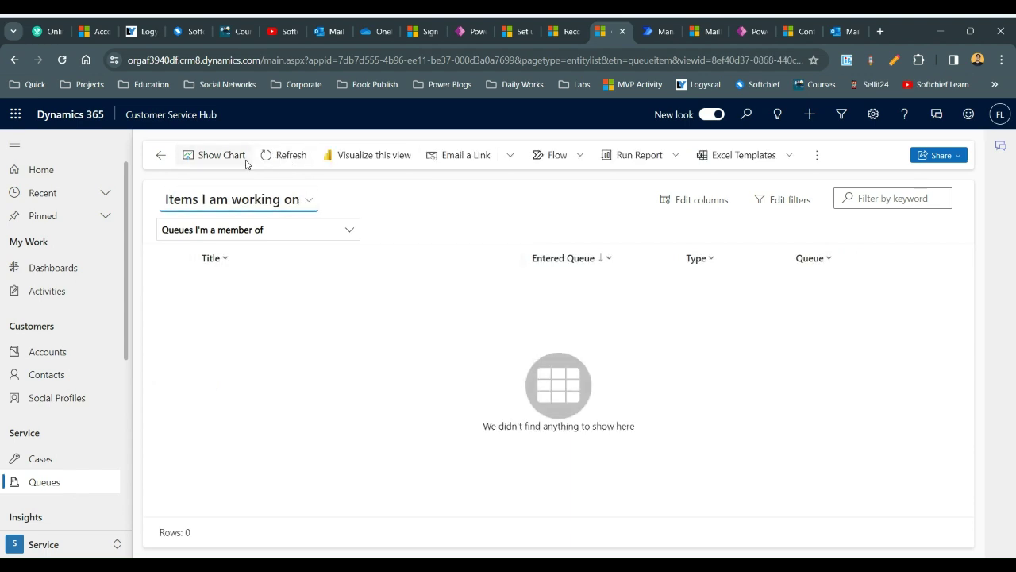
# Step: Return to the Customer Service admin center and open the management list of basic queues
pyautogui.click(188, 117)
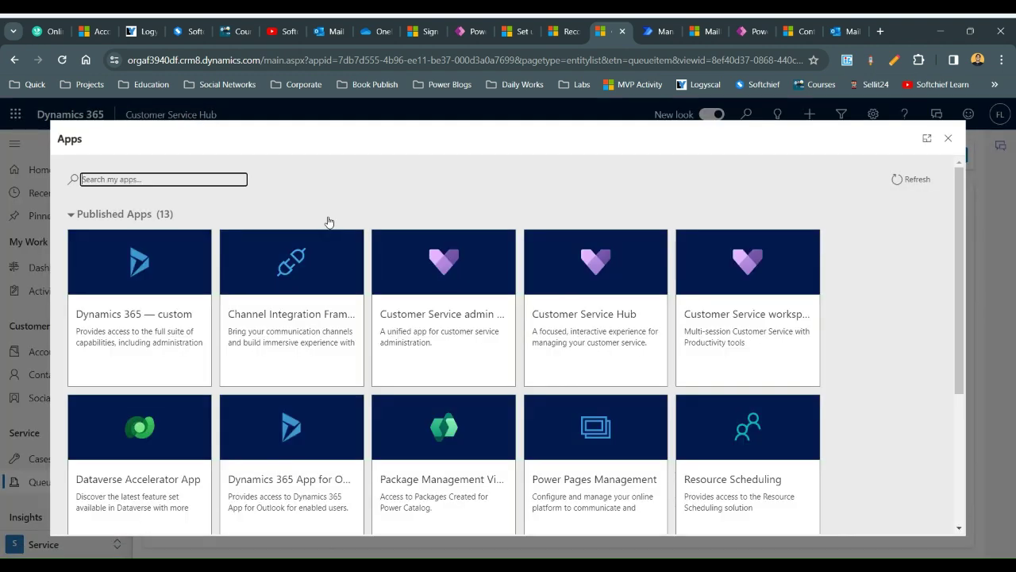
pyautogui.click(475, 266)
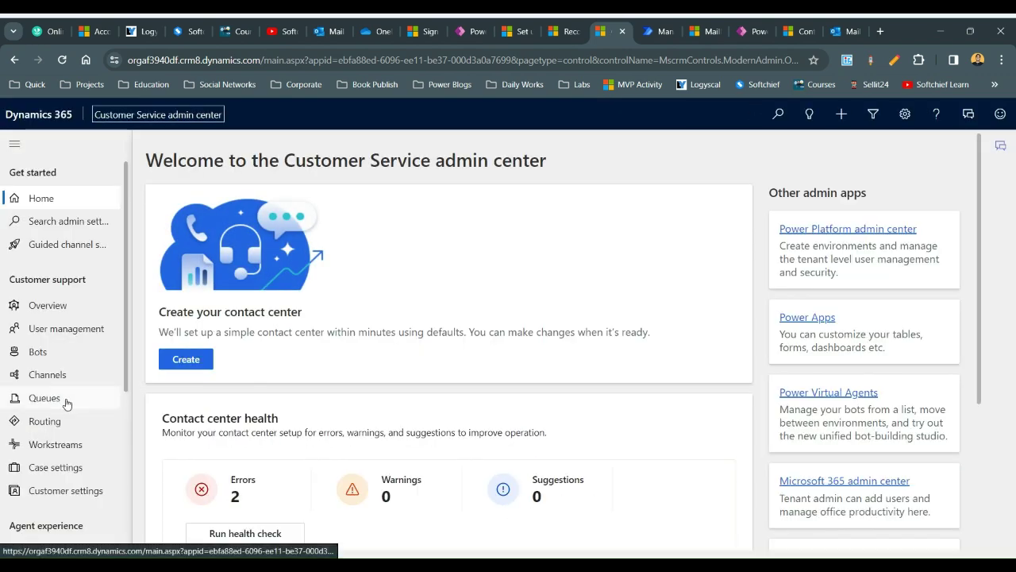
pyautogui.click(44, 397)
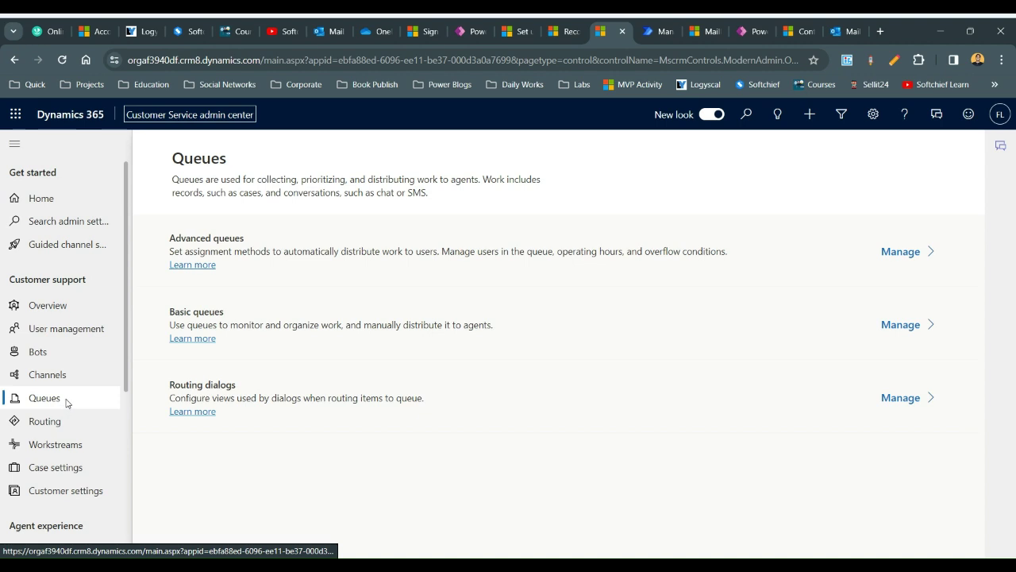
pyautogui.click(901, 325)
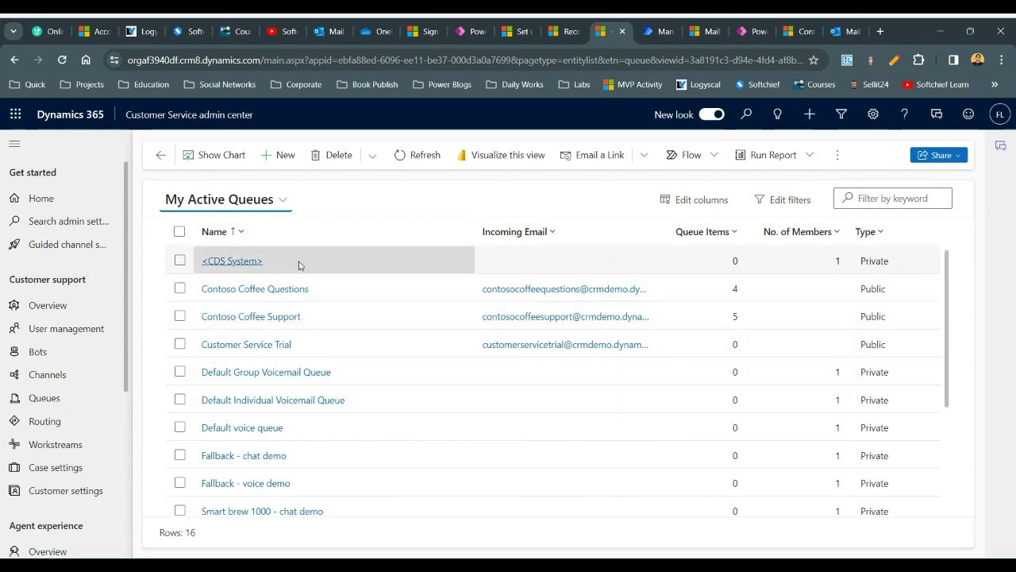
# Step: Start a new queue named Priority Queue and set its type to Private
pyautogui.click(283, 156)
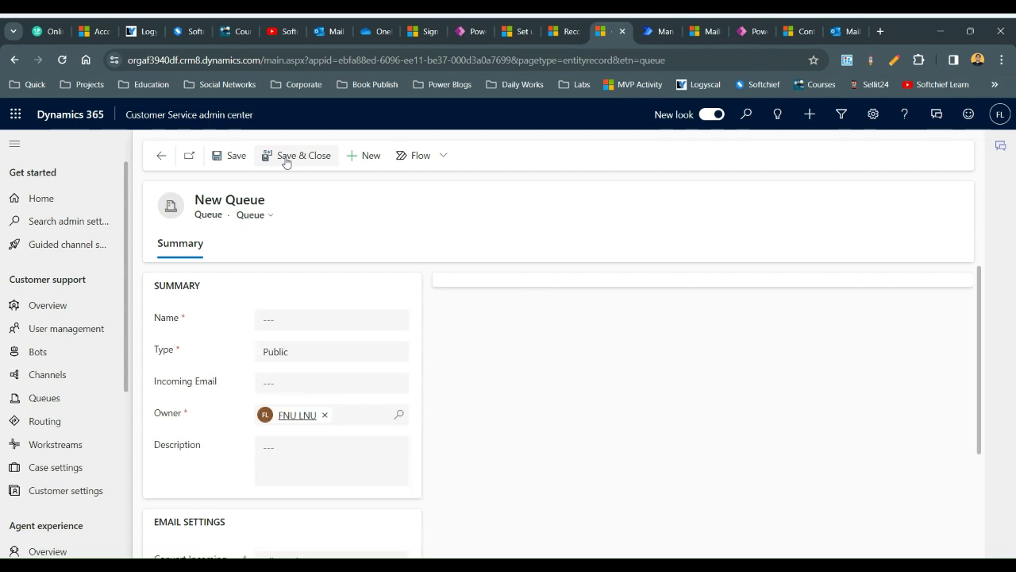
pyautogui.click(289, 321)
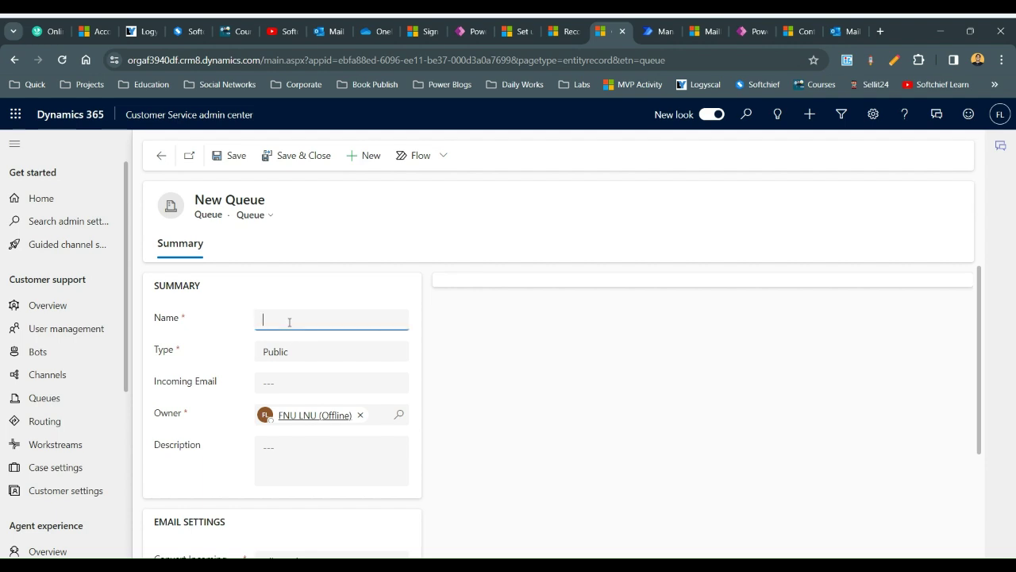
pyautogui.write('My')
pyautogui.write('Prio')
pyautogui.write('rity Queue')
pyautogui.click(312, 361)
pyautogui.click(311, 399)
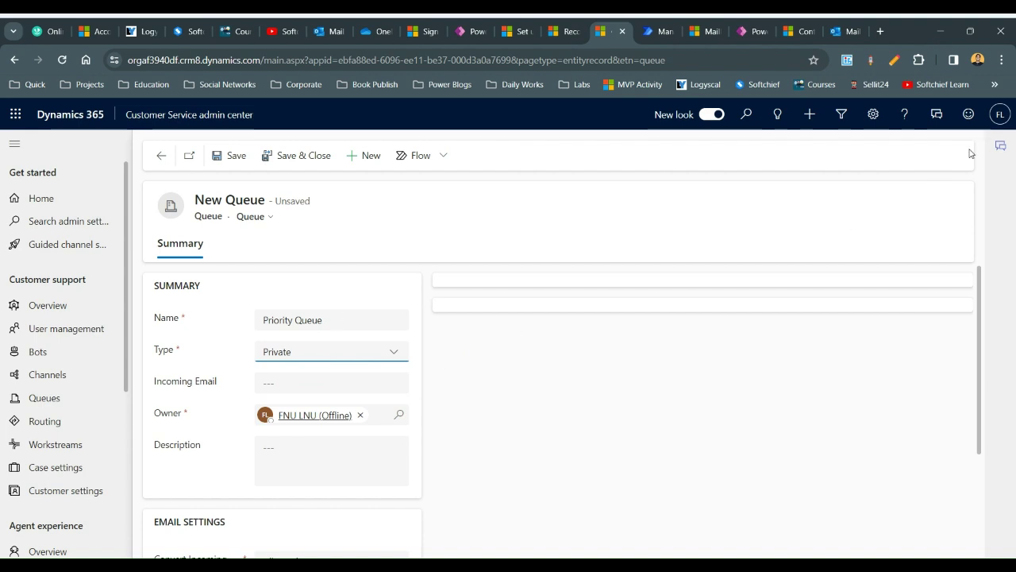
# Step: Set the new queue's incoming email to the signed-in administrator account's email address
pyautogui.click(999, 119)
pyautogui.tripleClick(915, 208)
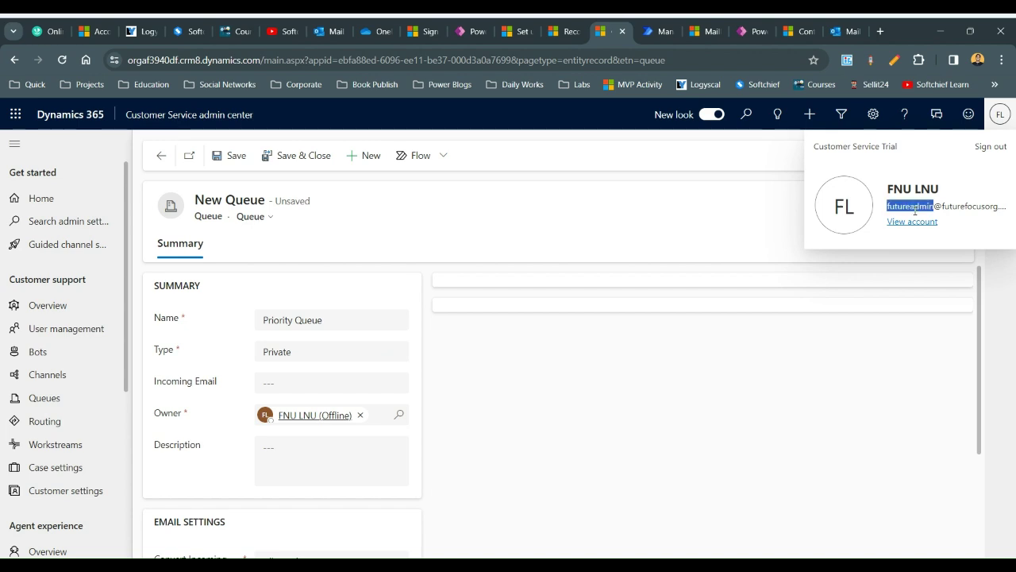
pyautogui.click(587, 380)
pyautogui.click(320, 380)
pyautogui.write('@futurefocusorg.onmicrosoft.com')
pyautogui.click(509, 380)
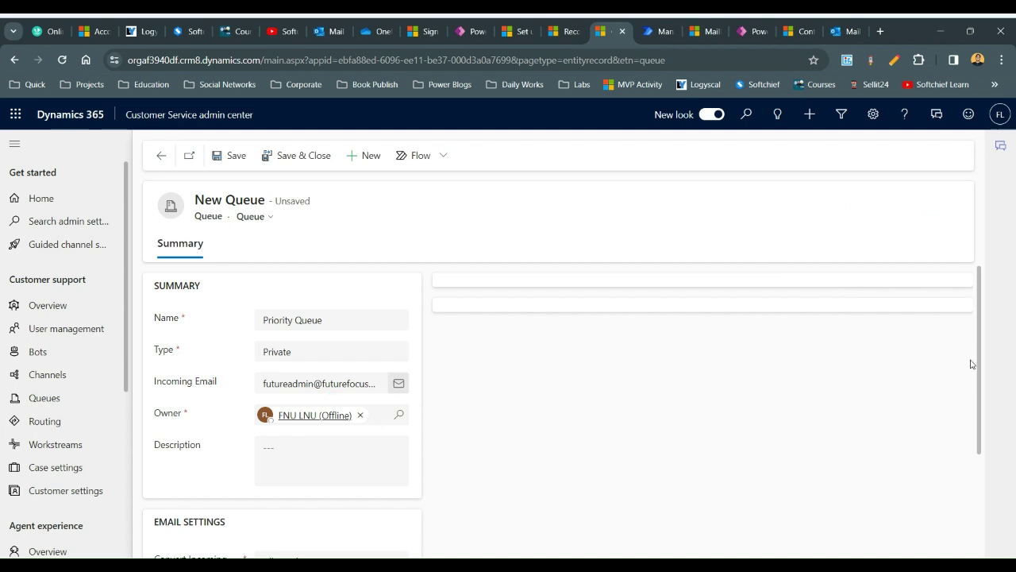
# Step: Review the queue's email settings, including the options for converting incoming email to activities and the Mailbox field
pyautogui.scroll(-1, 976, 381)
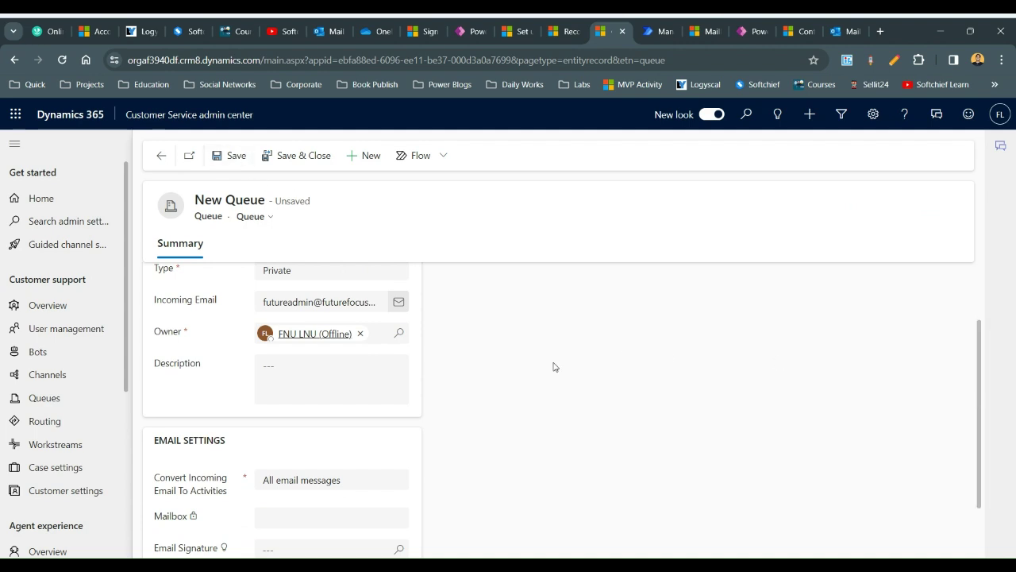
pyautogui.moveTo(976, 416); pyautogui.dragTo(987, 466)
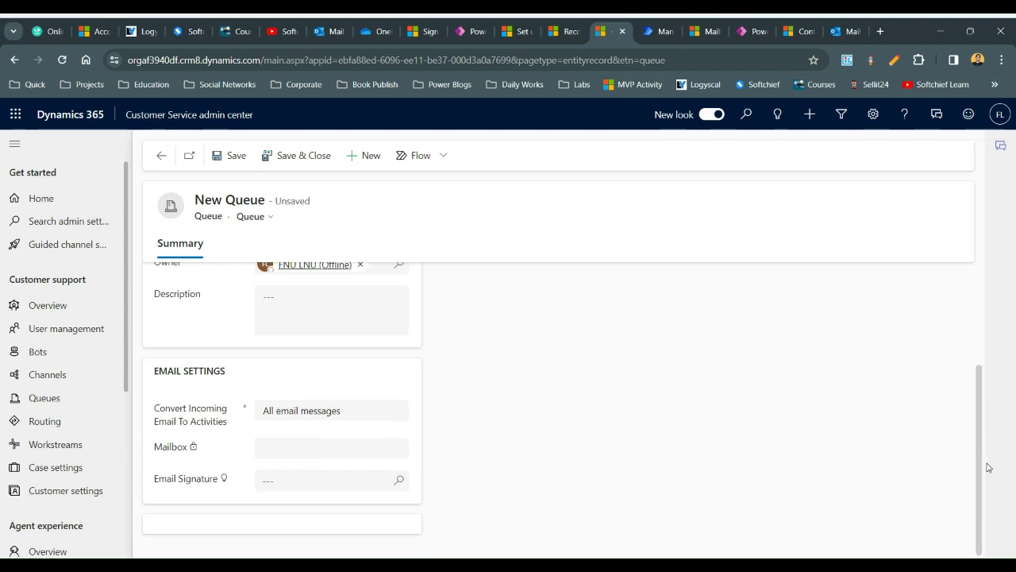
pyautogui.click(323, 418)
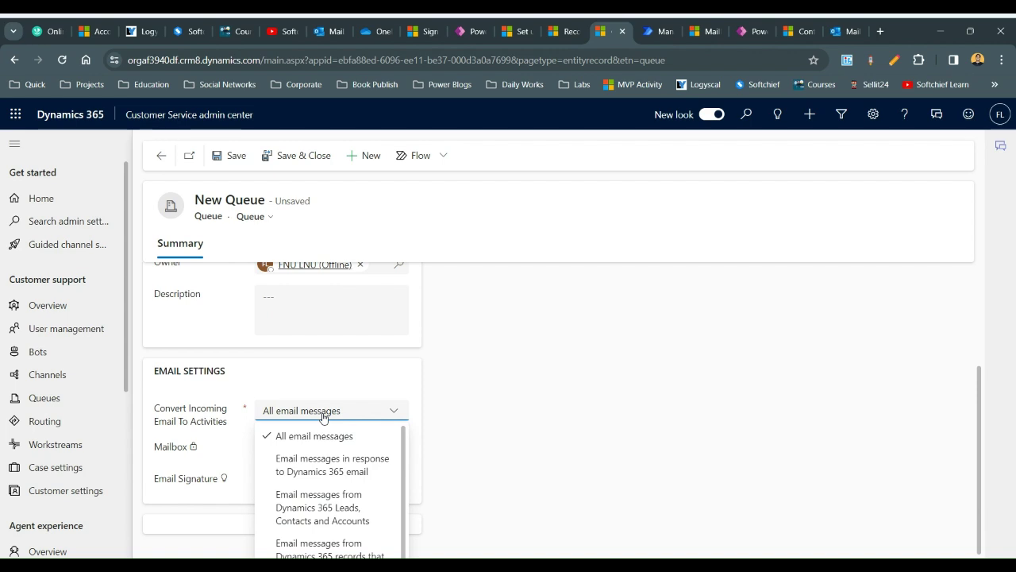
pyautogui.click(323, 418)
pyautogui.click(323, 417)
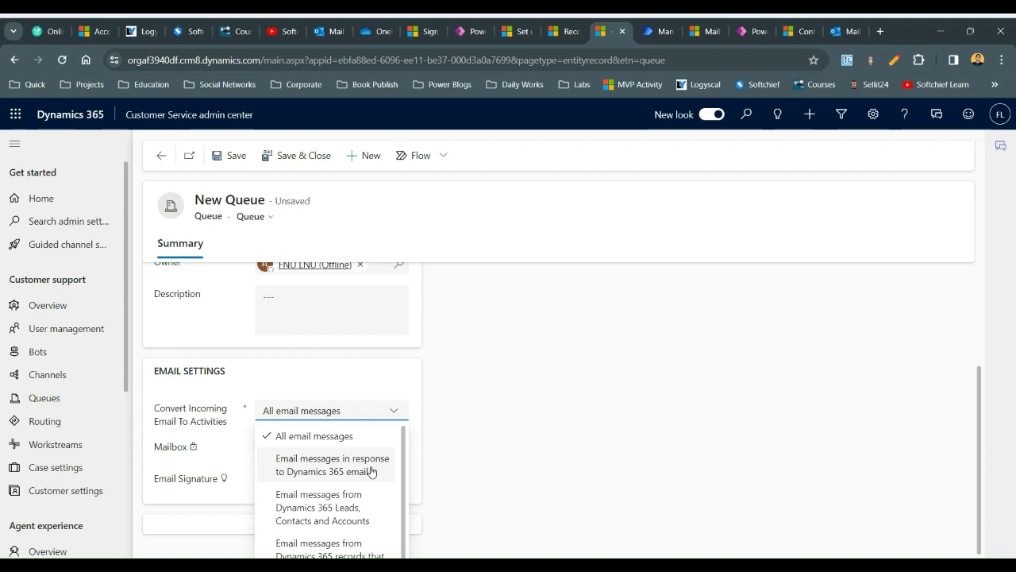
pyautogui.click(447, 387)
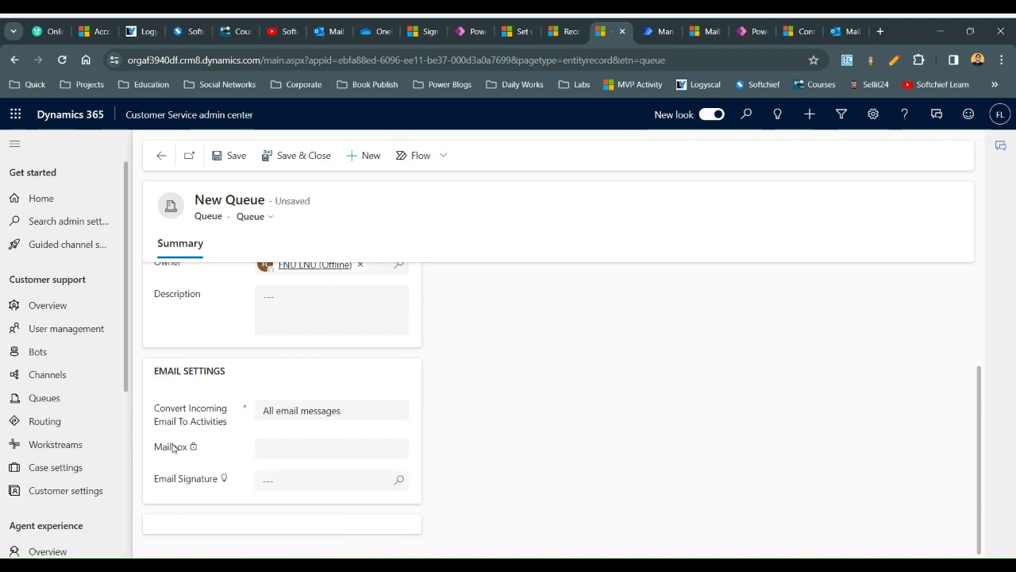
pyautogui.moveTo(161, 448); pyautogui.dragTo(215, 445)
# Step: Save the Priority Queue record and approve its primary email address
pyautogui.click(236, 156)
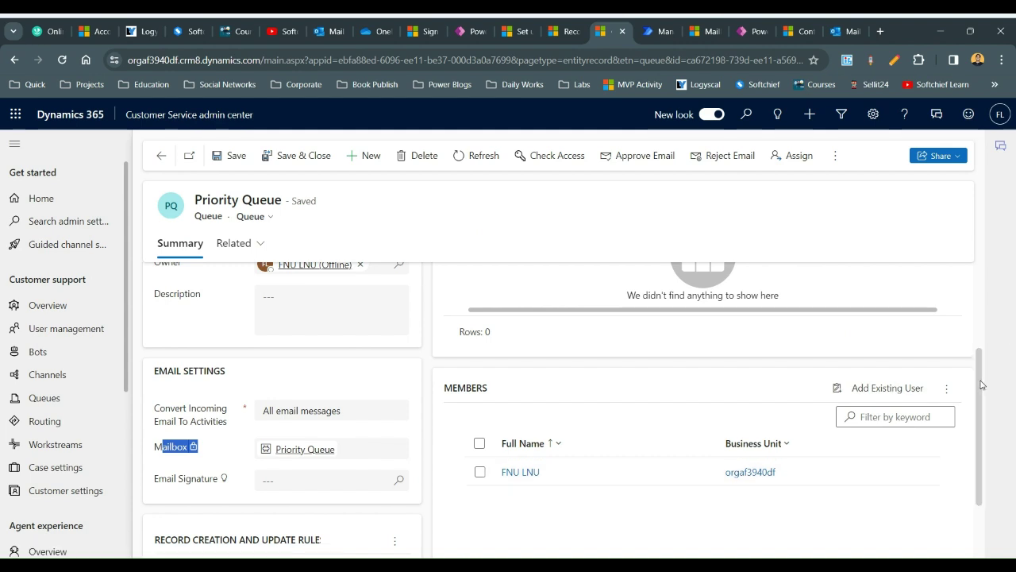
pyautogui.moveTo(981, 384); pyautogui.dragTo(980, 278)
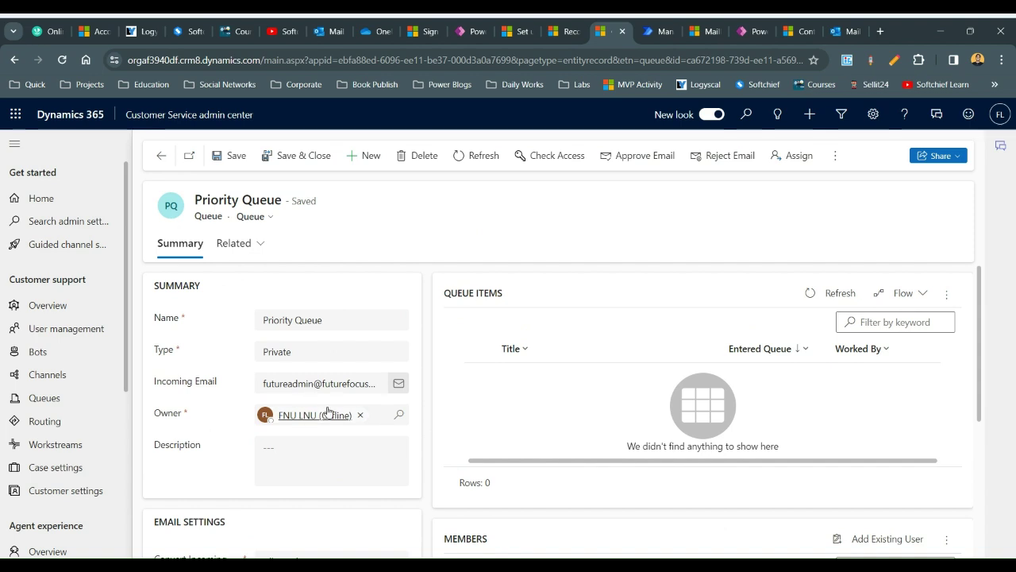
pyautogui.click(646, 157)
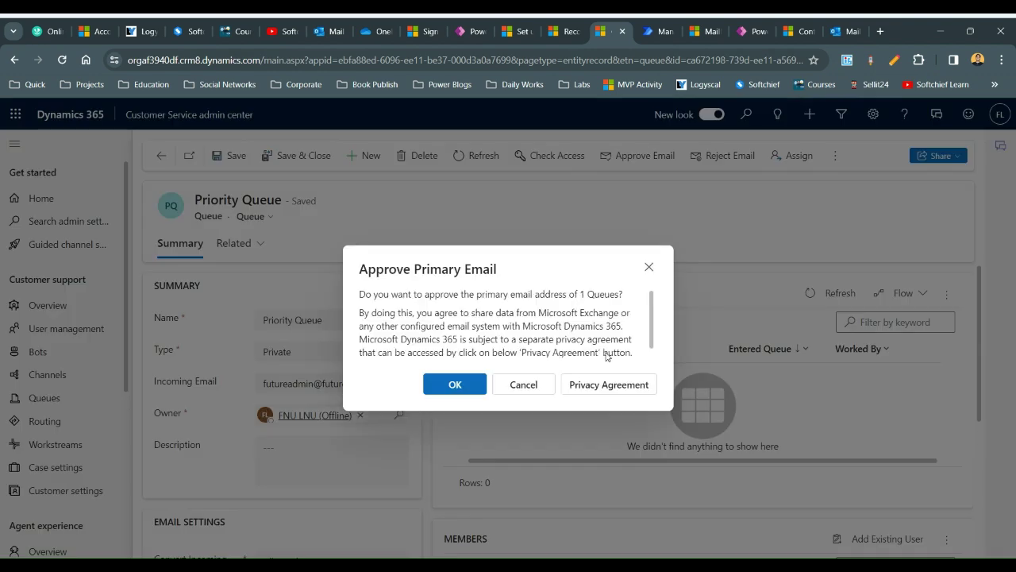
pyautogui.click(456, 384)
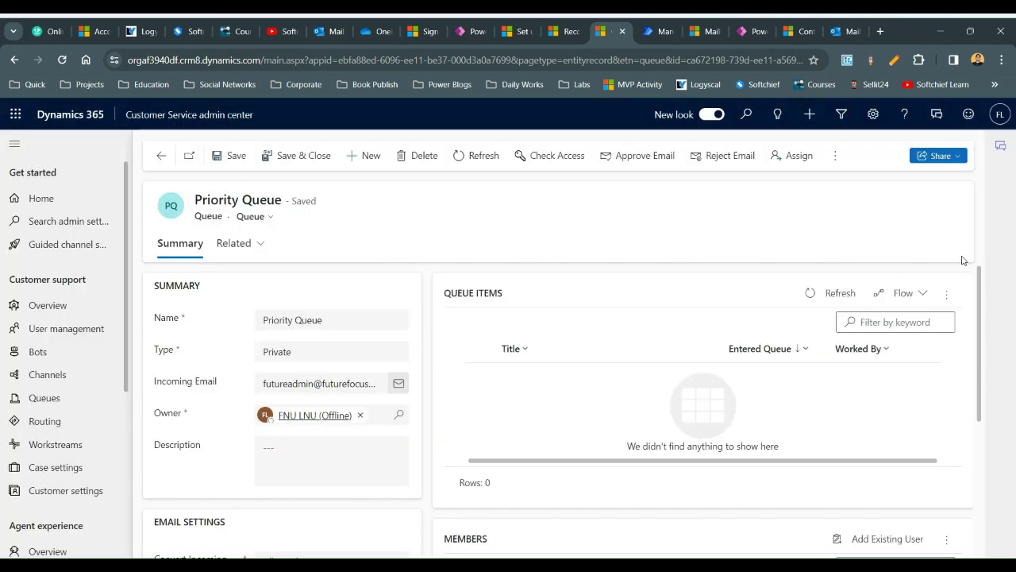
pyautogui.moveTo(980, 295); pyautogui.dragTo(982, 416)
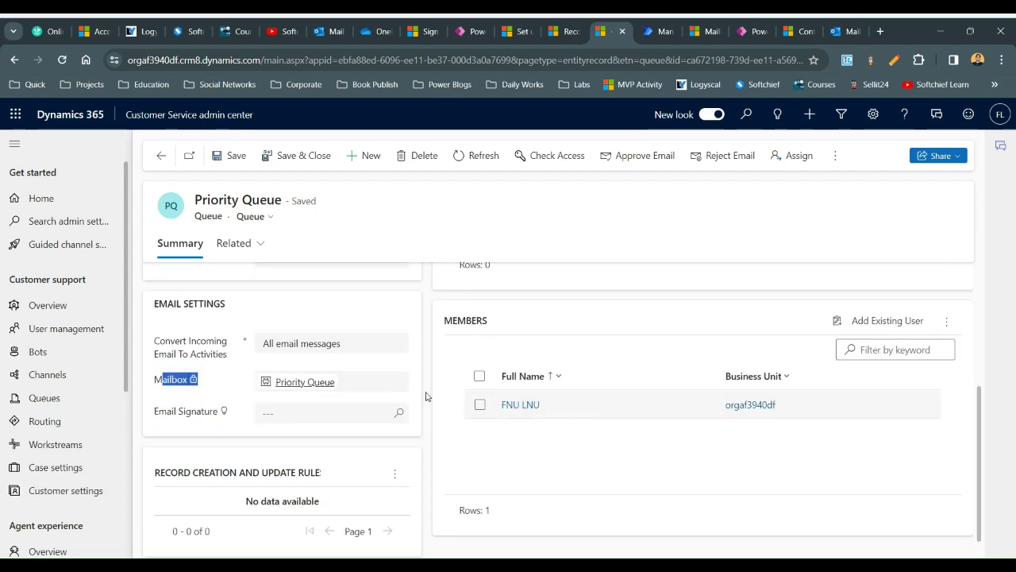
pyautogui.click(298, 384)
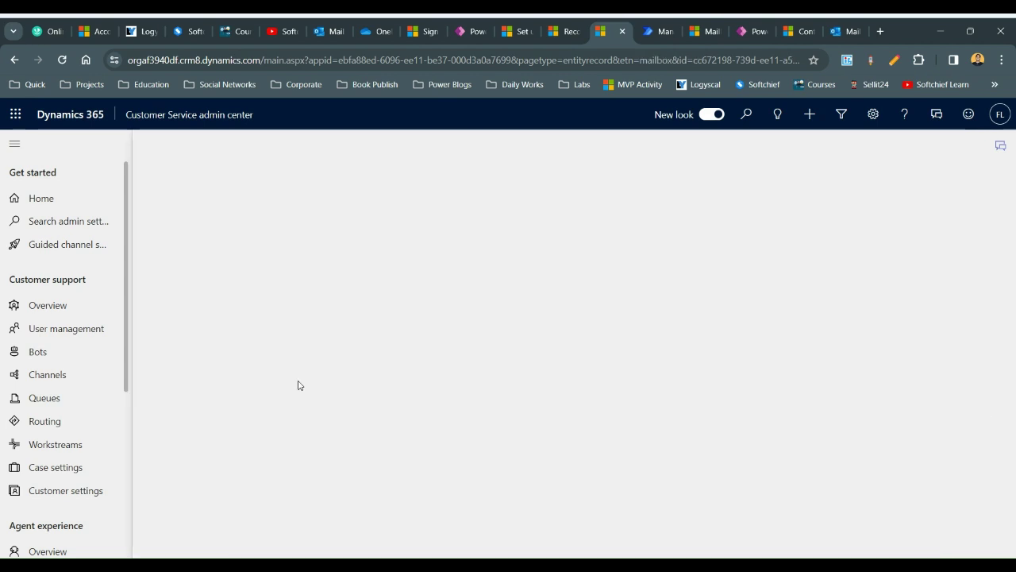
pyautogui.click(704, 403)
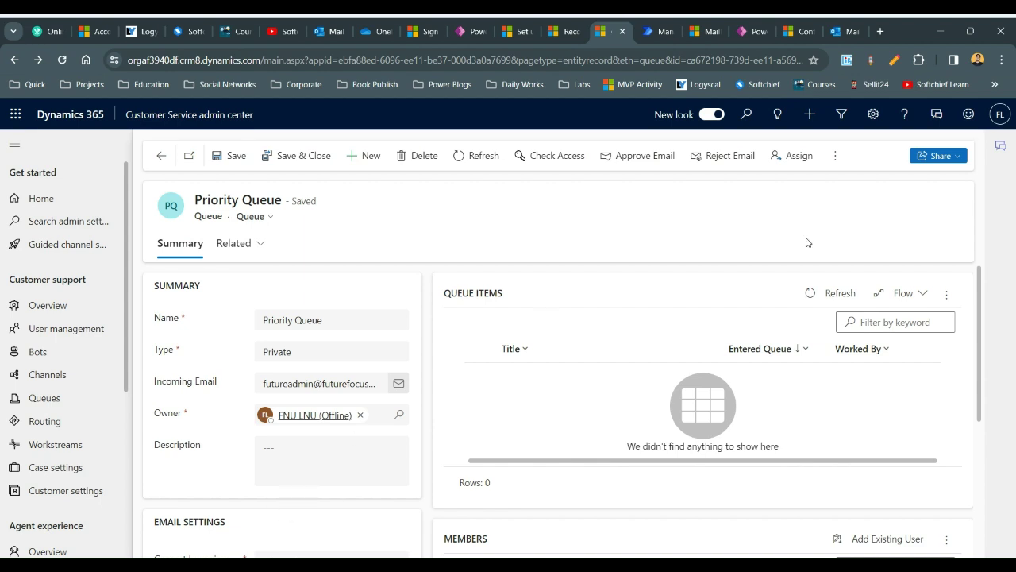
# Step: Open the Mailboxes list in Email Configuration of the Advanced Settings
pyautogui.click(873, 114)
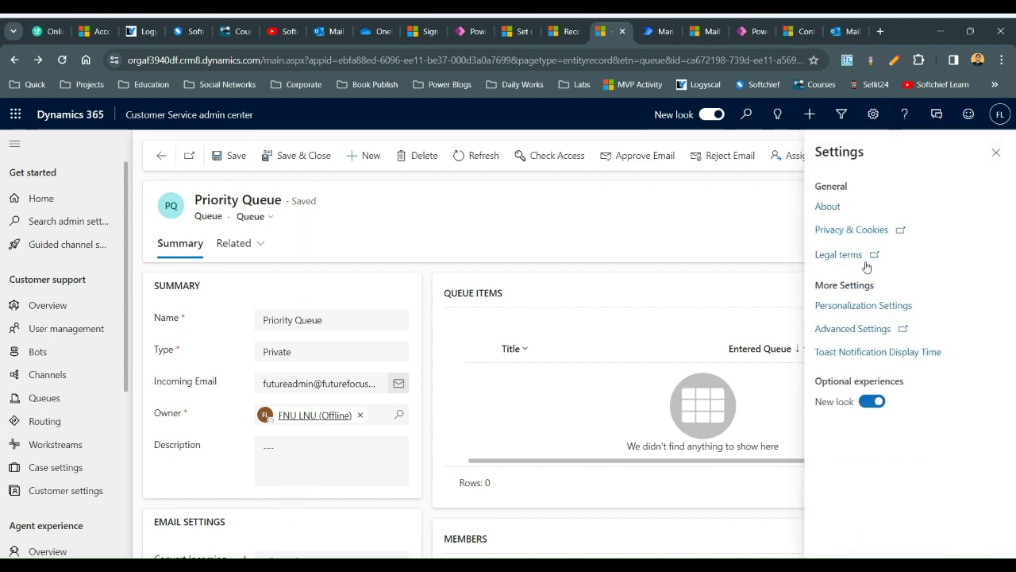
pyautogui.click(865, 329)
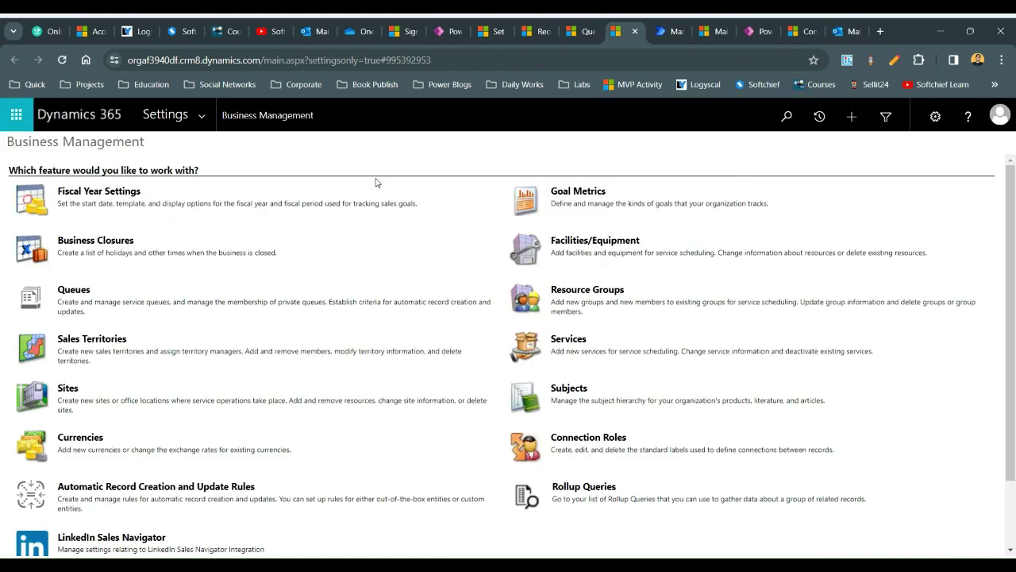
pyautogui.click(208, 114)
pyautogui.click(501, 242)
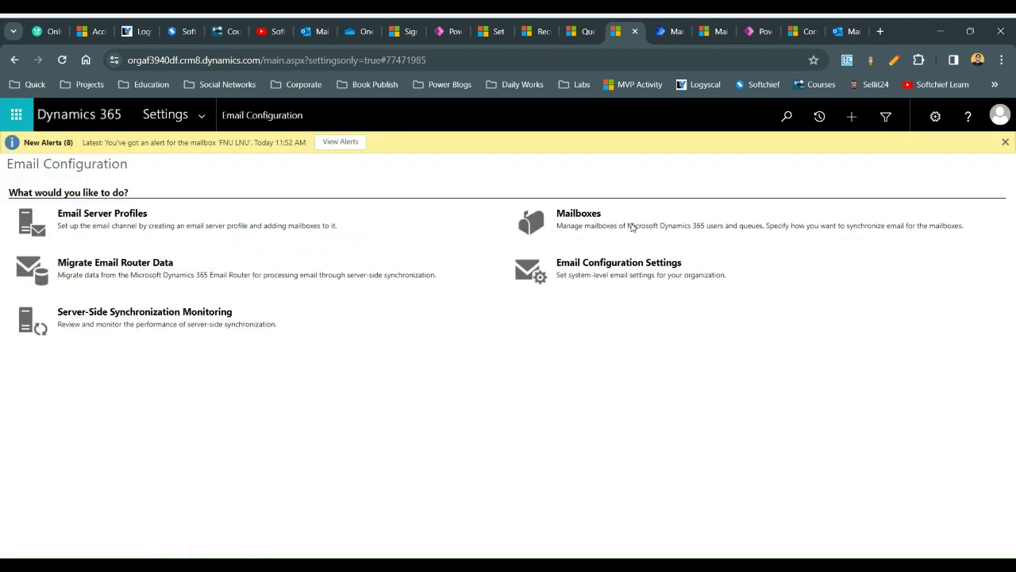
pyautogui.click(589, 216)
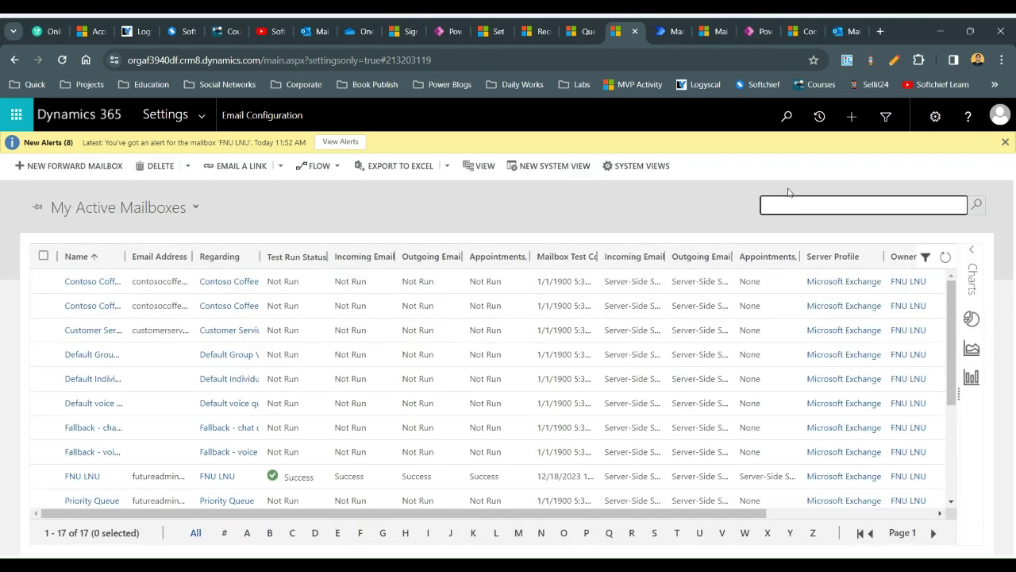
# Step: Search the mailboxes for "prio" and approve the email of the Priority Queue mailbox
pyautogui.click(805, 209)
pyautogui.write('prio')
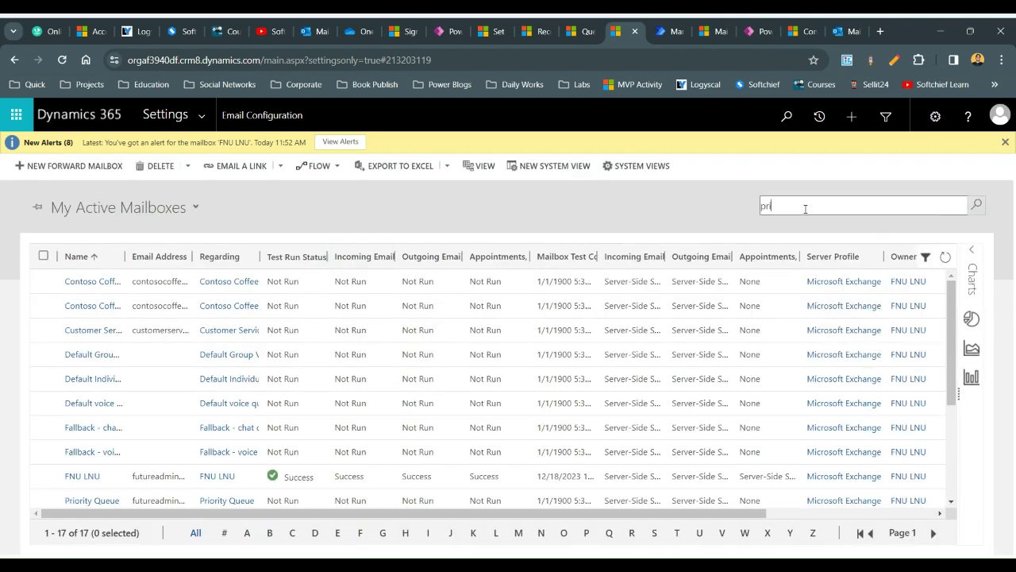
pyautogui.click(976, 205)
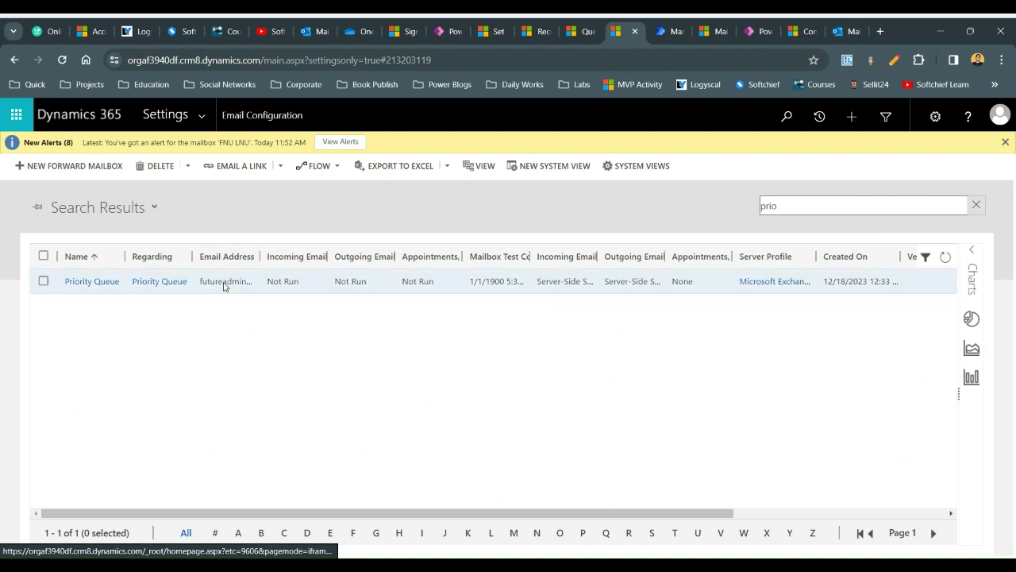
pyautogui.click(43, 281)
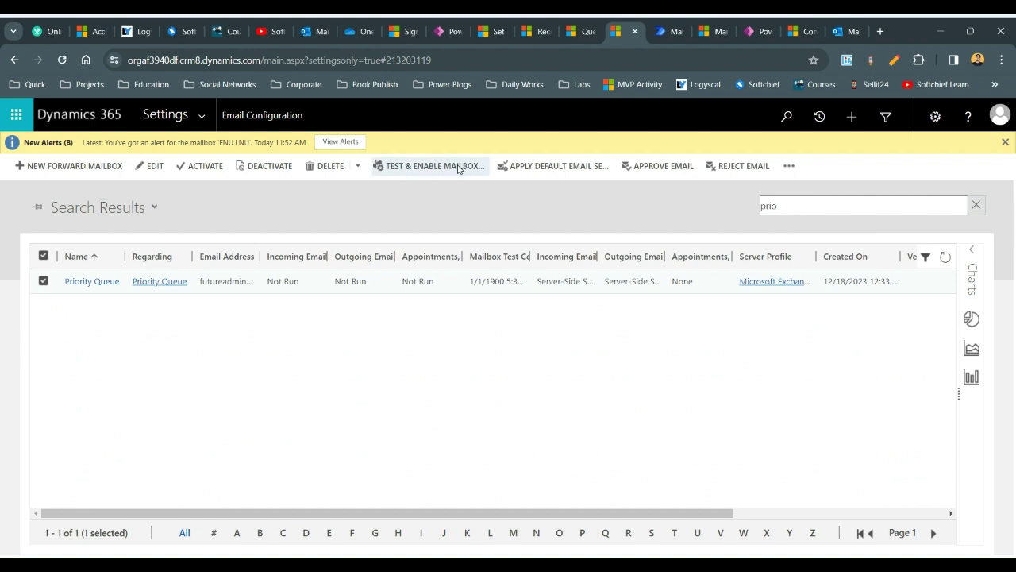
pyautogui.click(662, 167)
pyautogui.click(570, 398)
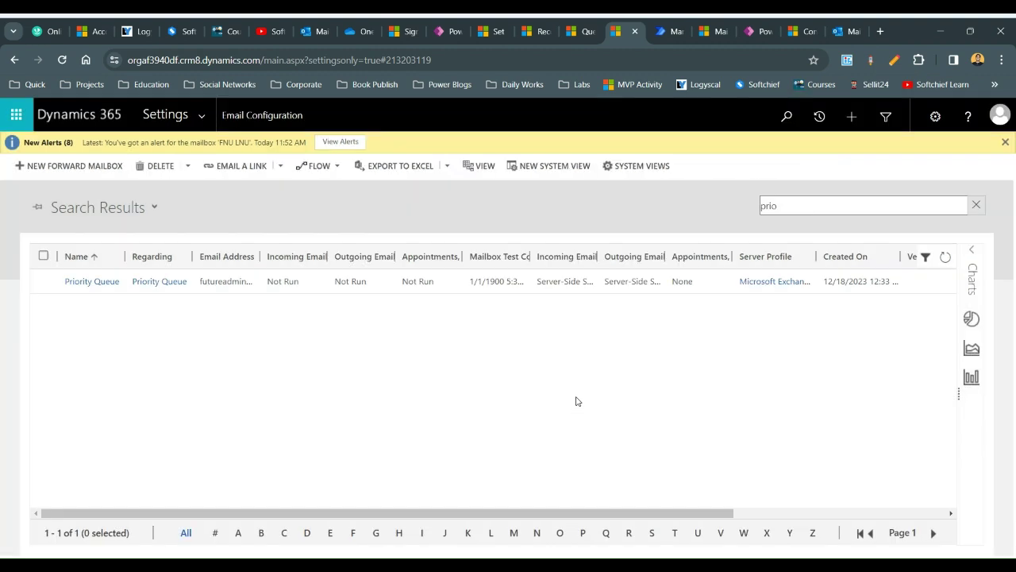
# Step: Refresh the mailbox search results to check the Priority Queue mailbox's incoming and outgoing email status
pyautogui.click(45, 282)
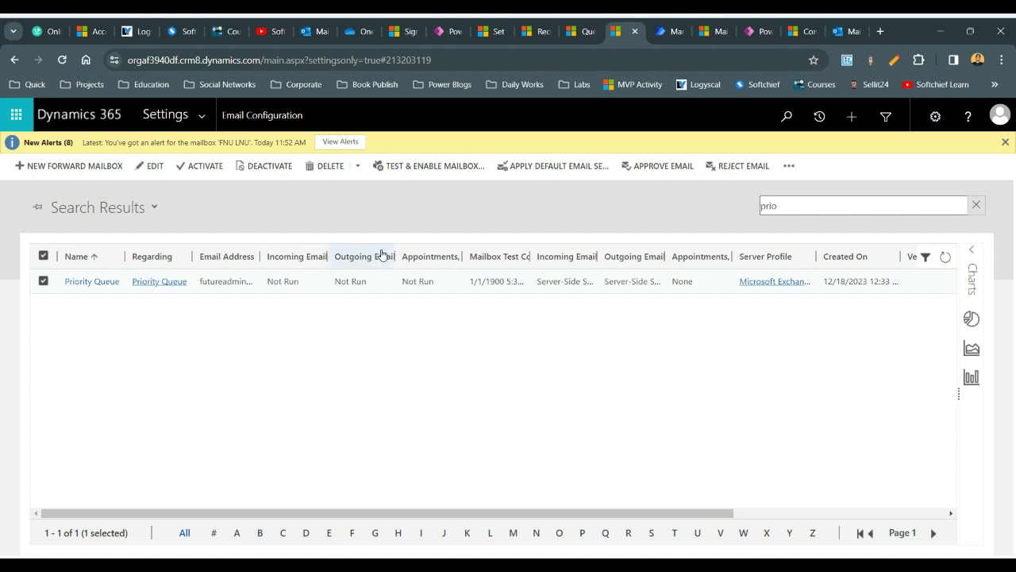
pyautogui.click(944, 257)
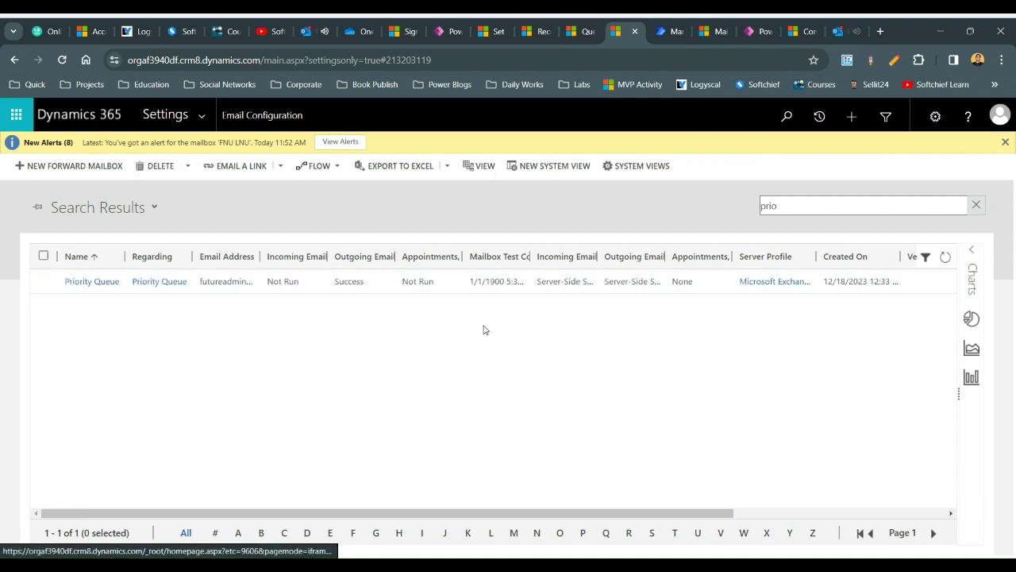
pyautogui.click(944, 262)
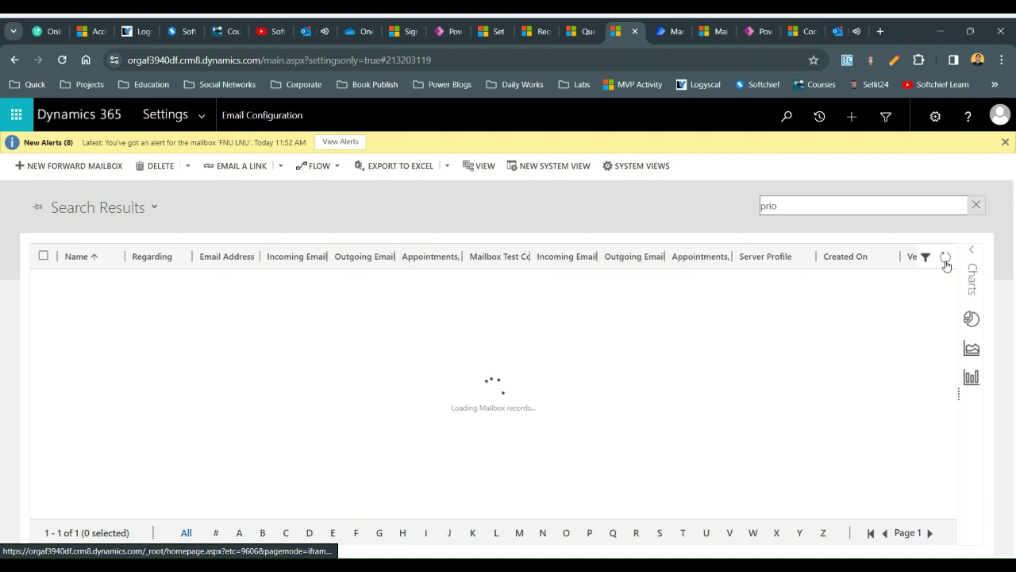
pyautogui.click(945, 260)
pyautogui.click(945, 260)
pyautogui.click(945, 262)
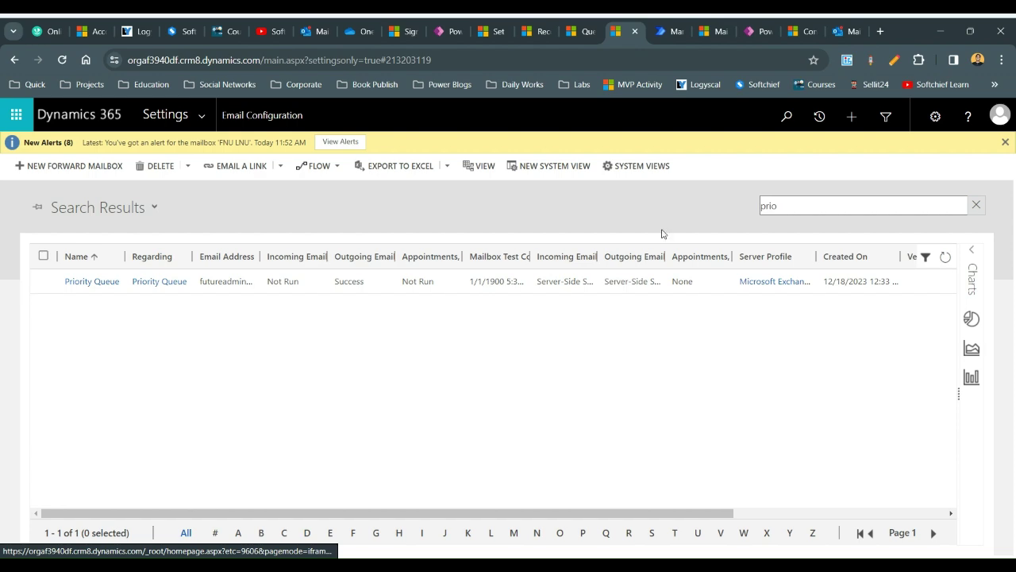
# Step: Return to the Priority Queue record and start a new record creation and update rule from it
pyautogui.click(577, 30)
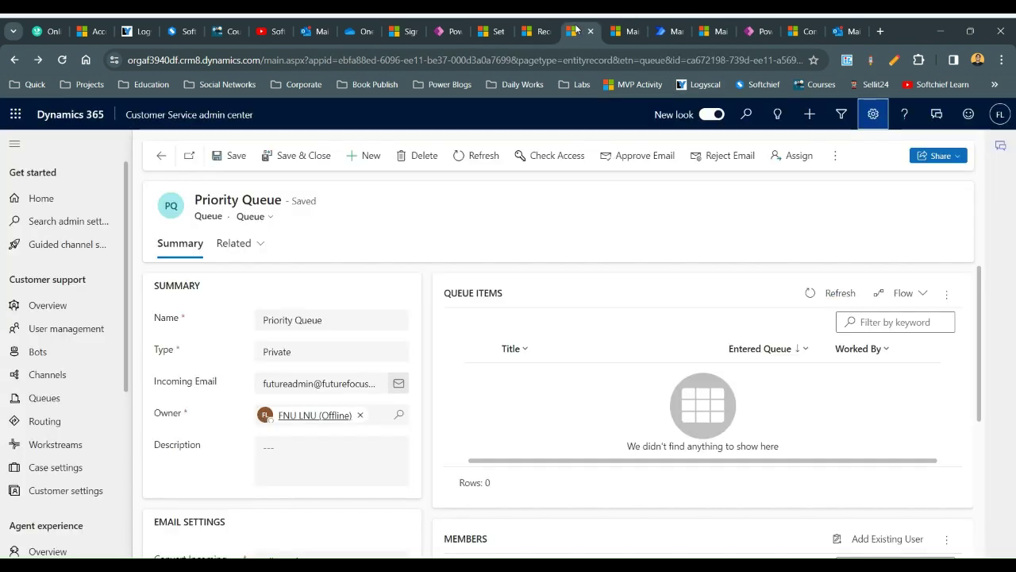
pyautogui.moveTo(983, 301); pyautogui.dragTo(985, 460)
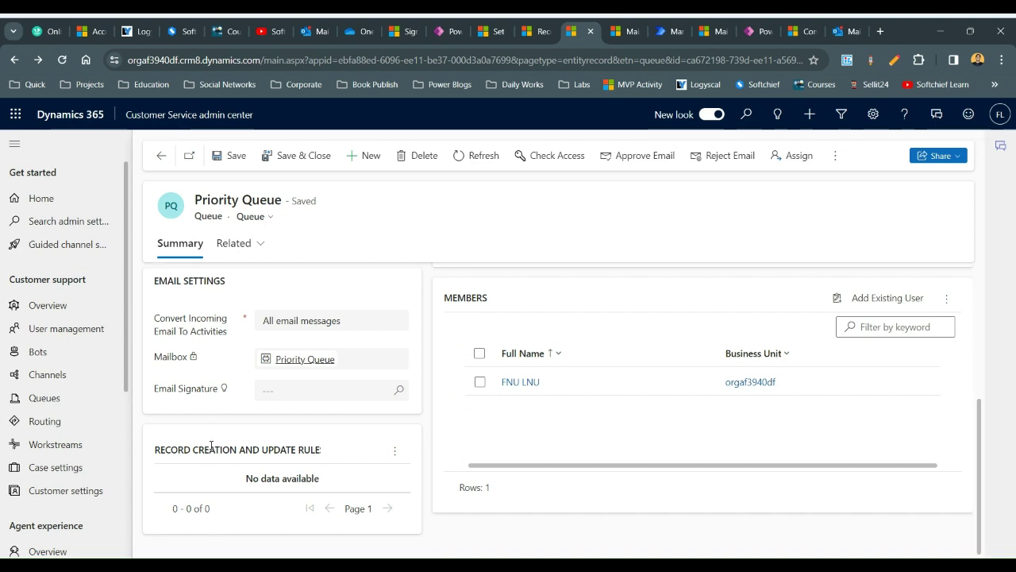
pyautogui.moveTo(171, 449); pyautogui.dragTo(328, 454)
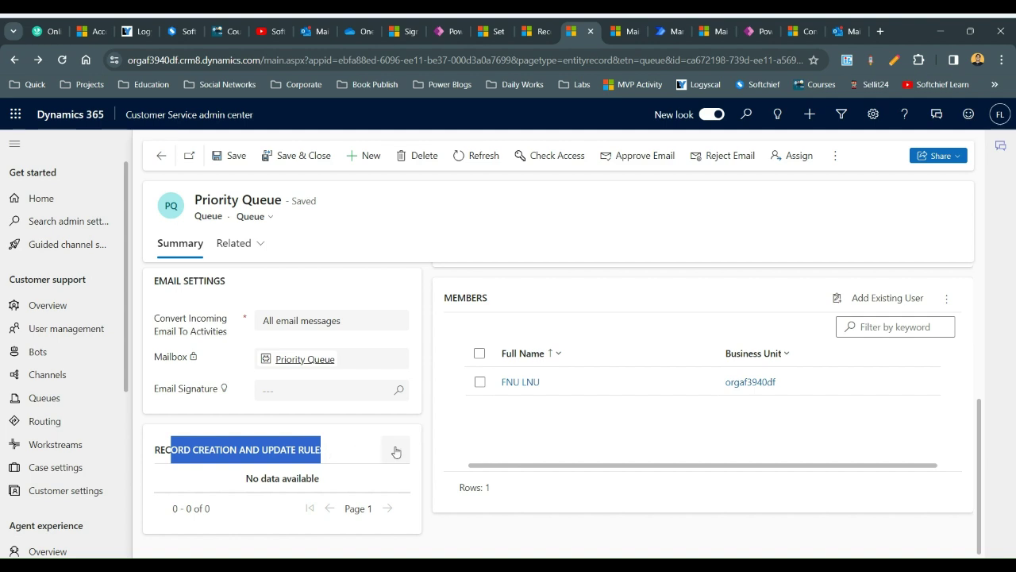
pyautogui.click(395, 450)
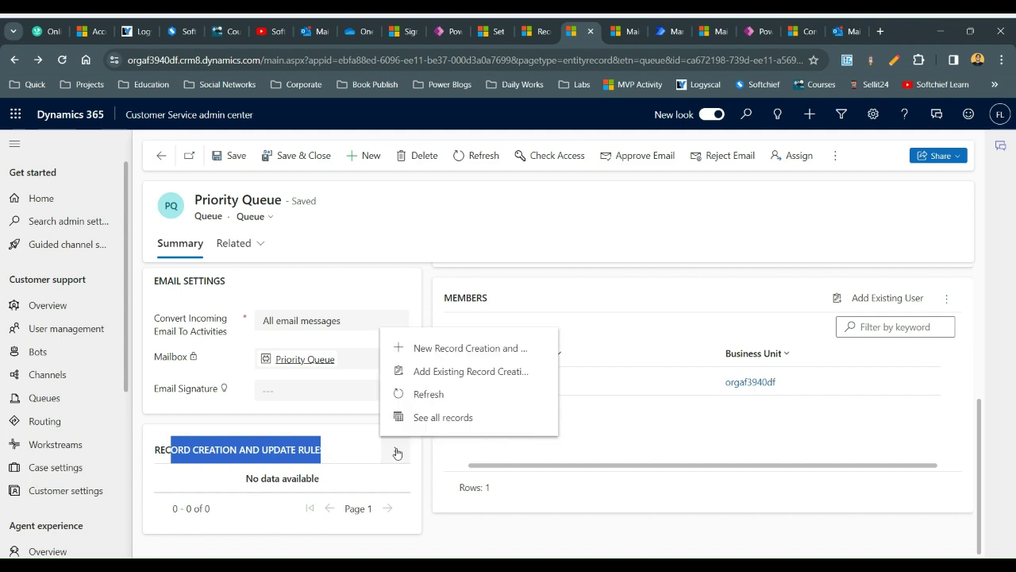
pyautogui.click(471, 350)
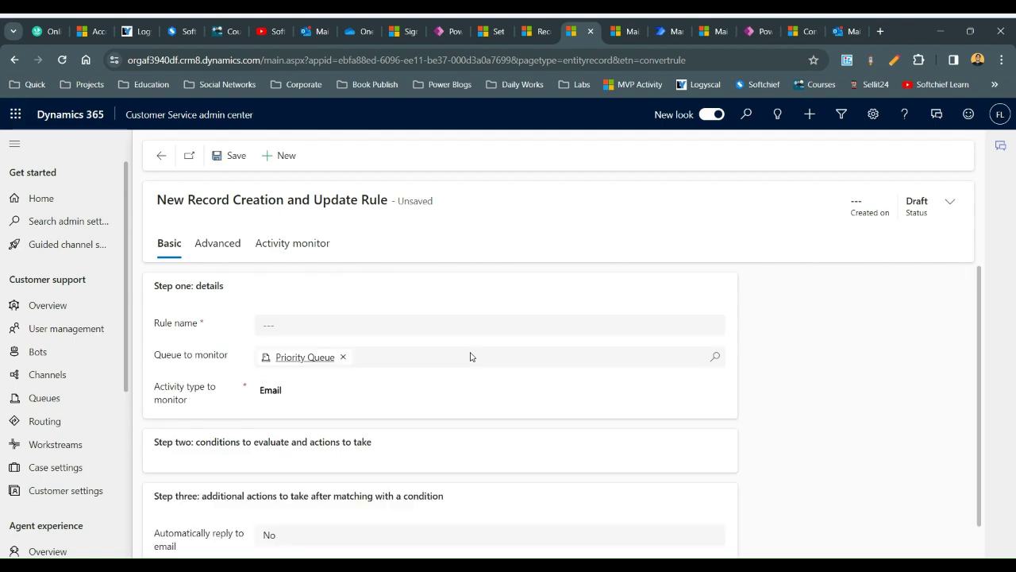
# Step: Name the rule "Rule for" plus the contact's first name, keep Email as the monitored activity type, and save it
pyautogui.click(311, 328)
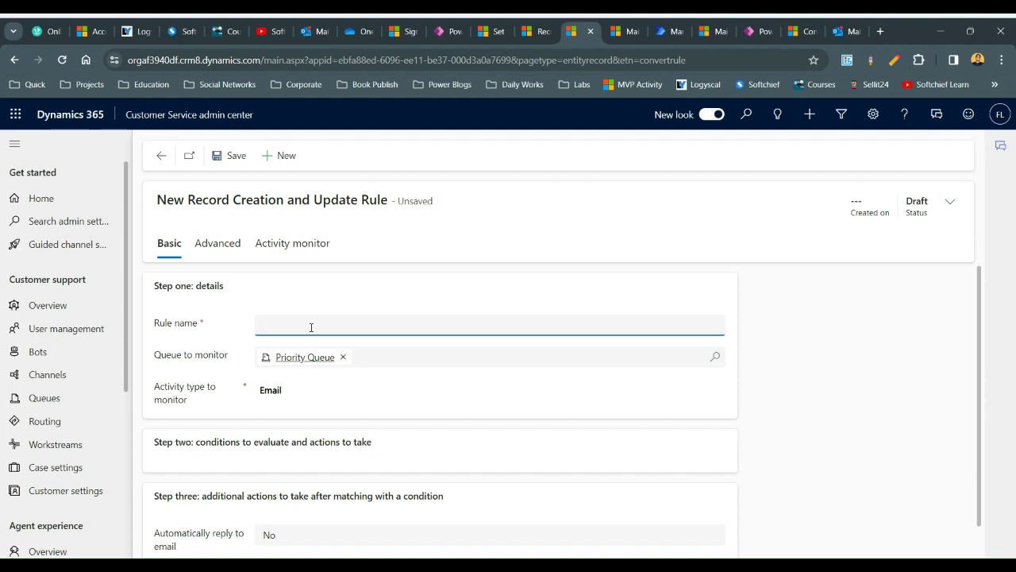
pyautogui.write('Rule for Claudia')
pyautogui.click(309, 392)
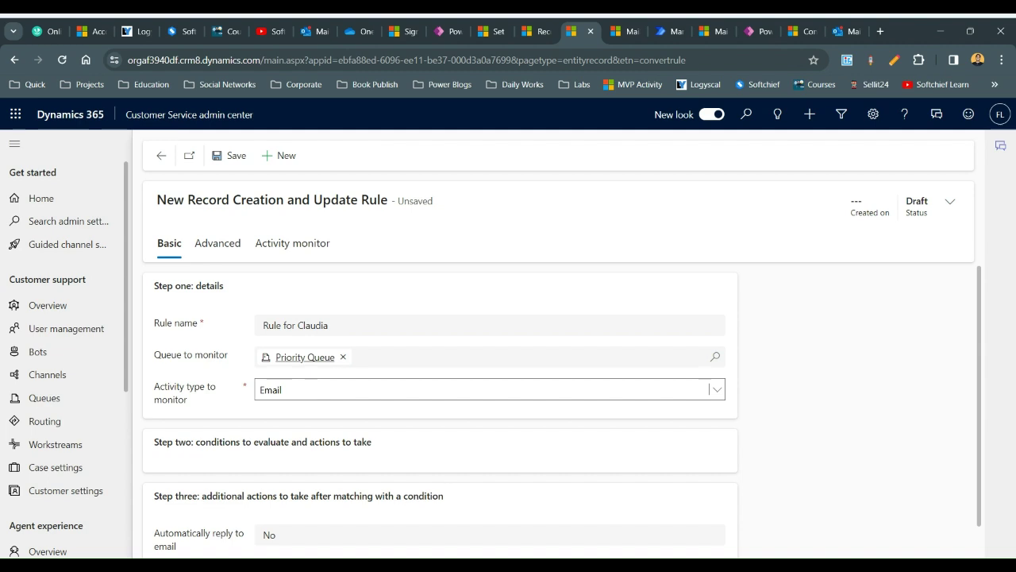
pyautogui.click(213, 378)
pyautogui.scroll(-1, 981, 341)
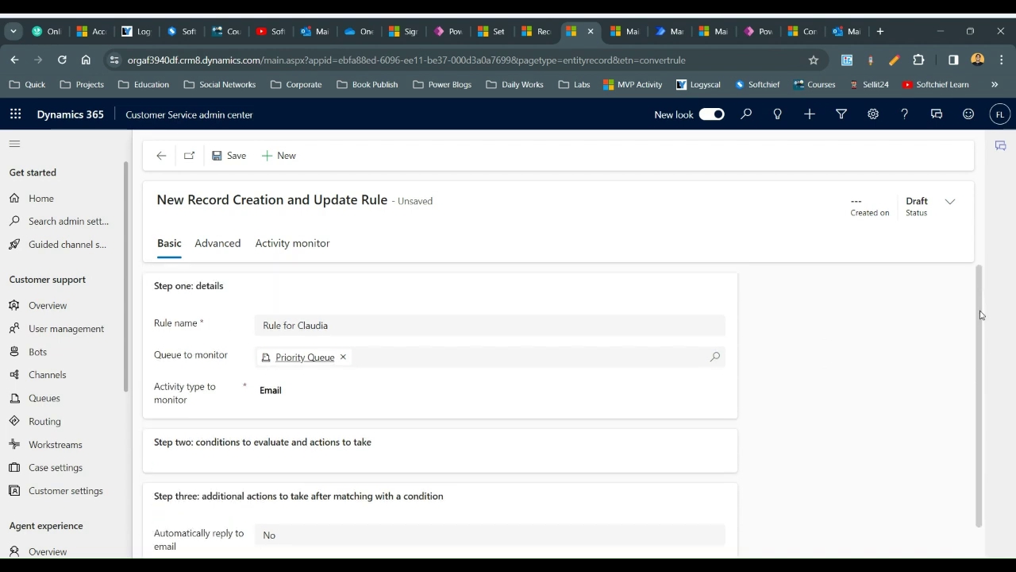
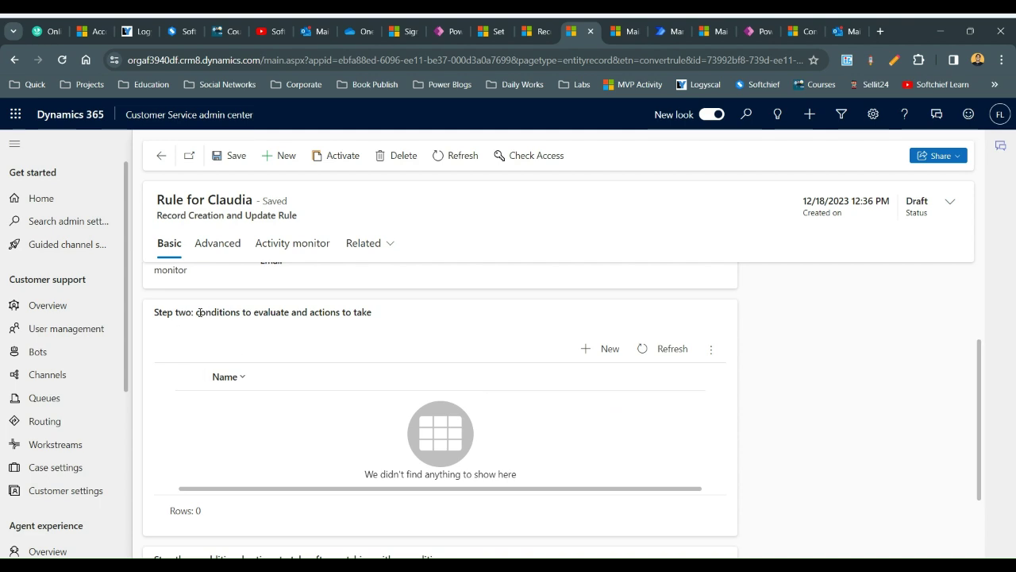
# Step: Add a rule item under step two, naming its condition with the contact's first name plus "Email Sender"
pyautogui.moveTo(198, 312); pyautogui.dragTo(382, 317)
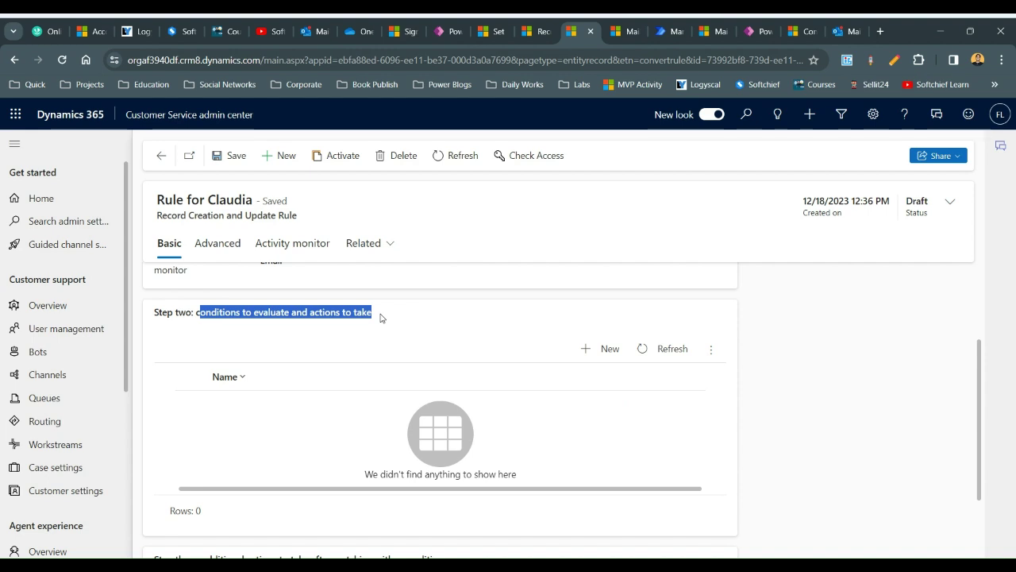
pyautogui.click(597, 353)
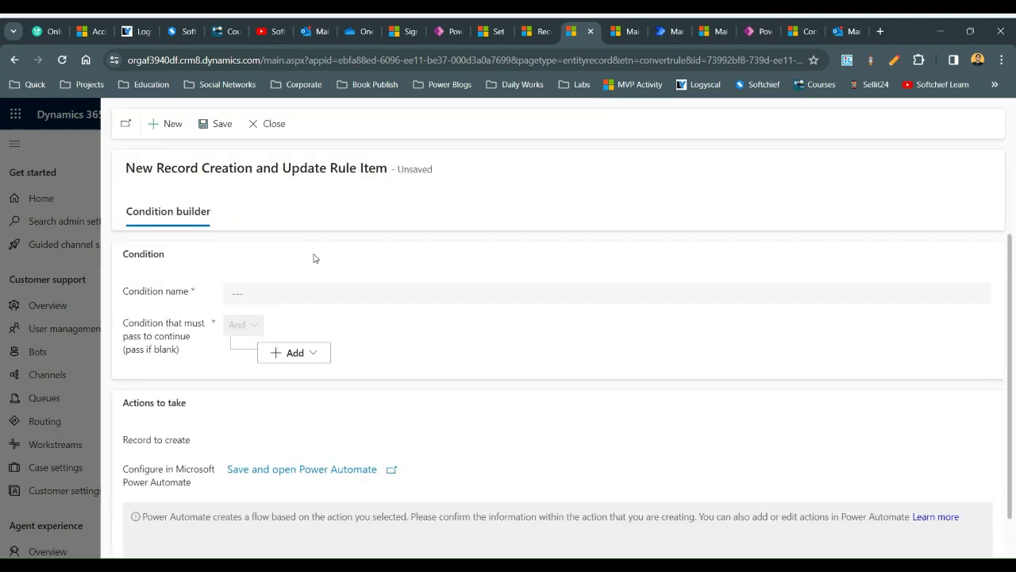
pyautogui.click(279, 297)
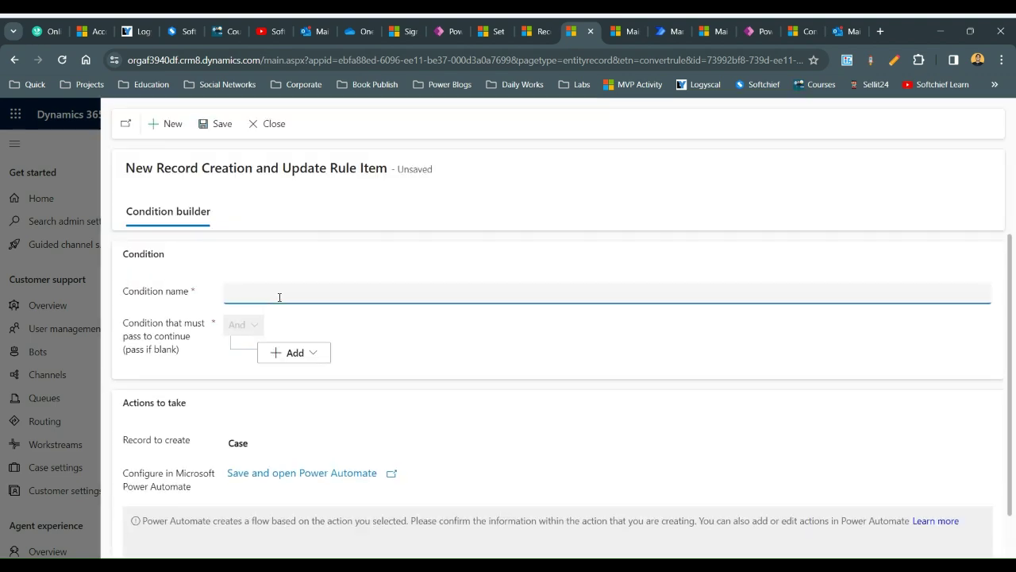
pyautogui.write('Claudia Email Sender')
# Step: Add a condition row requiring Sender (Email) to equal the contact whose emails the rule targets
pyautogui.click(298, 353)
pyautogui.click(306, 374)
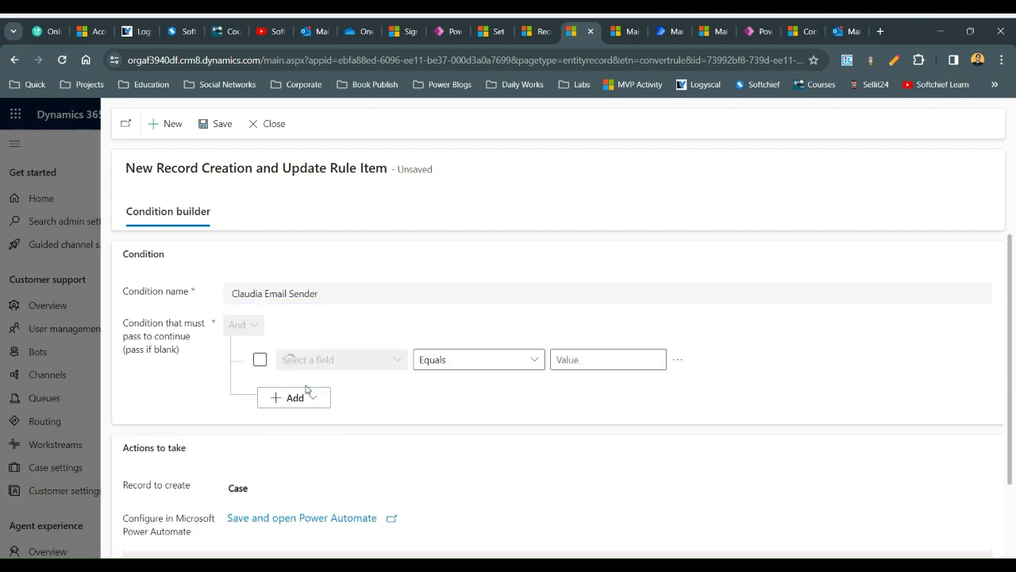
pyautogui.click(369, 359)
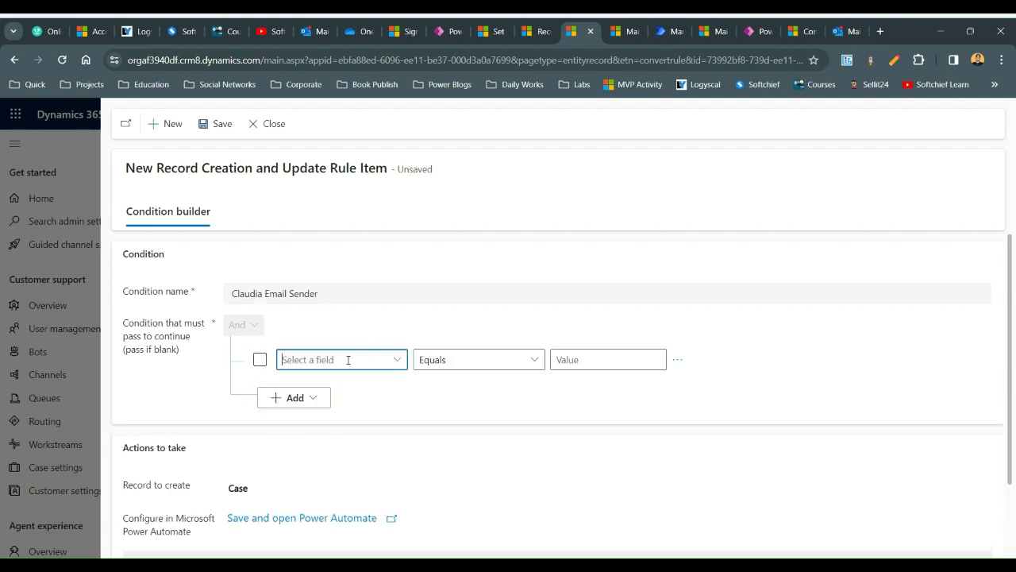
pyautogui.write('Send Later (Email')
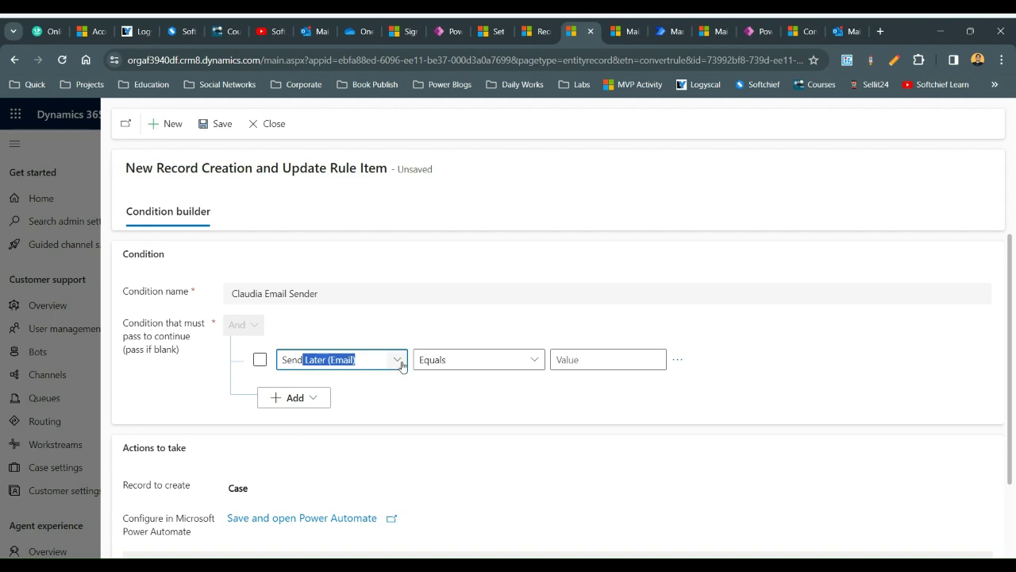
pyautogui.click(397, 360)
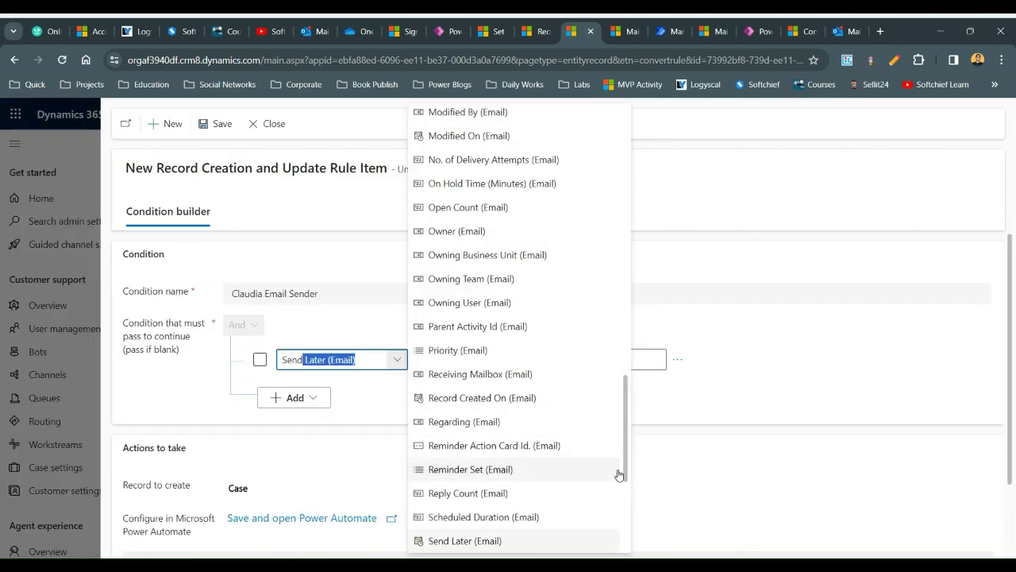
pyautogui.moveTo(627, 468); pyautogui.dragTo(626, 539)
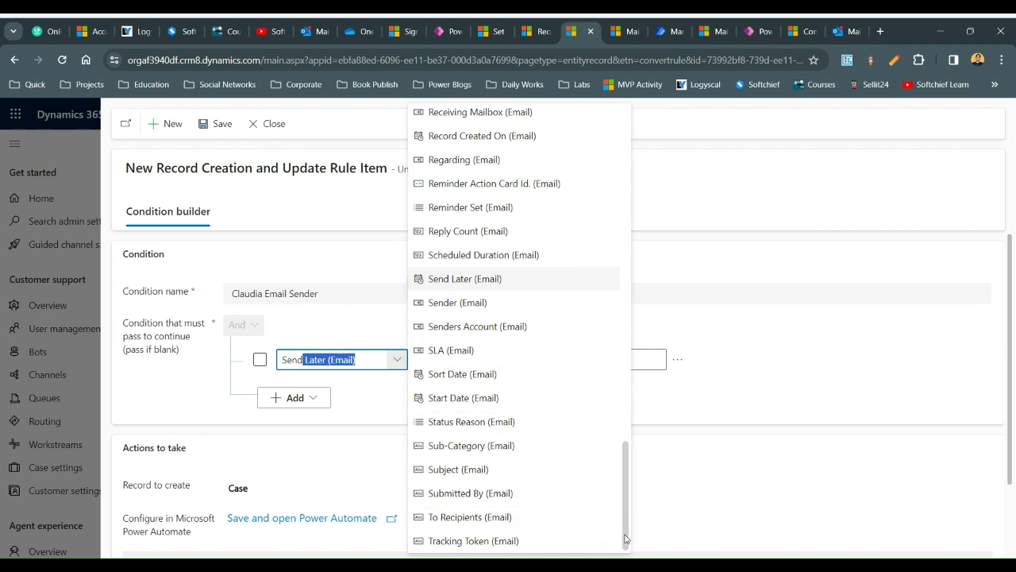
pyautogui.click(481, 302)
pyautogui.click(622, 364)
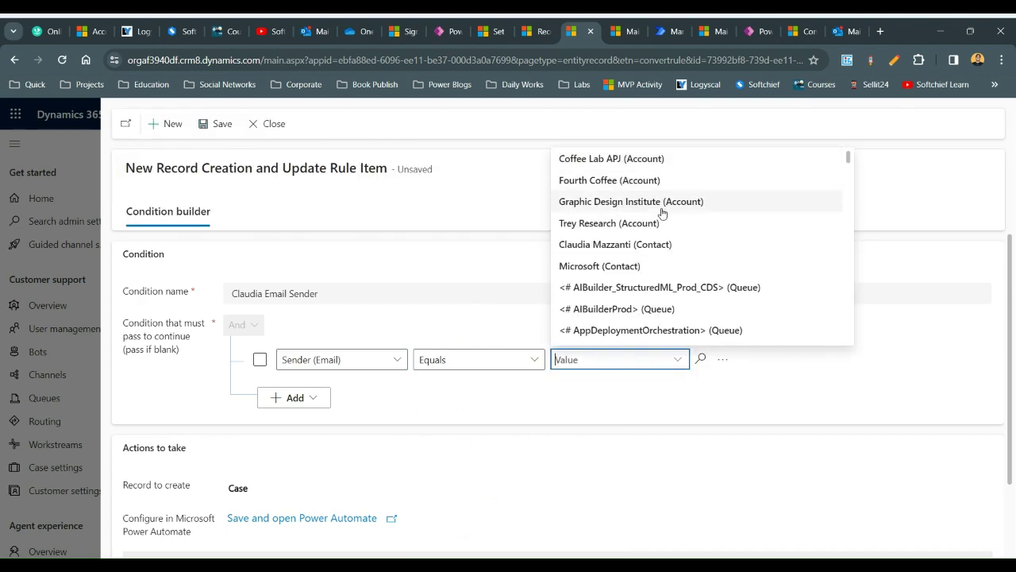
pyautogui.click(667, 244)
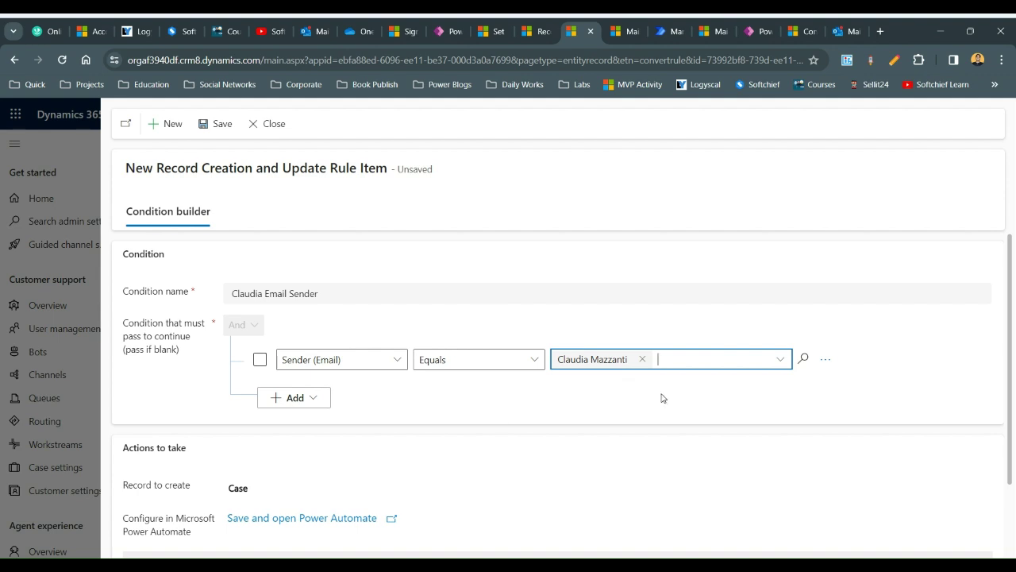
# Step: Review the actions to take and save the rule item with Case as the record to create
pyautogui.scroll(-2, 794, 389)
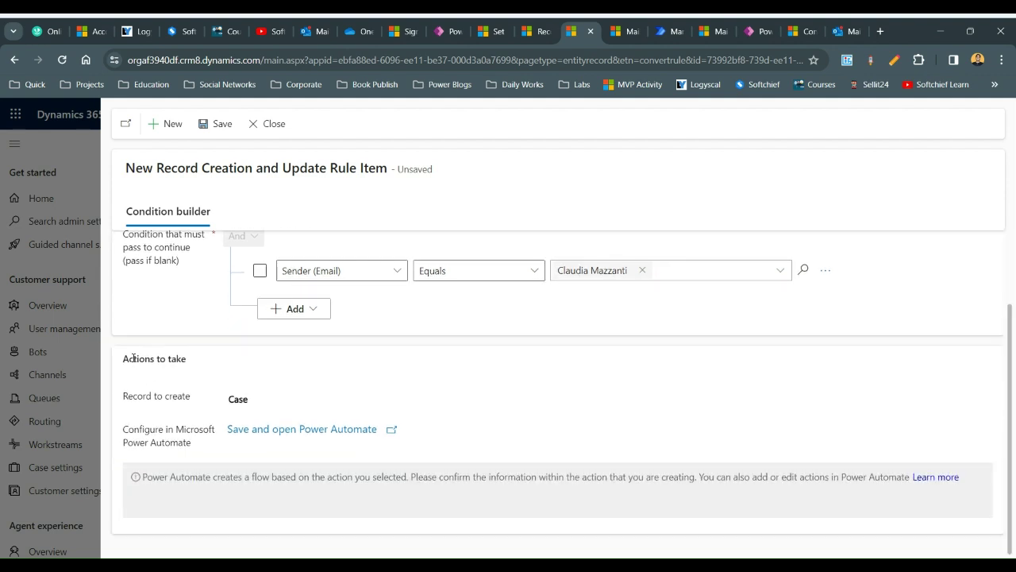
pyautogui.moveTo(133, 359); pyautogui.dragTo(188, 361)
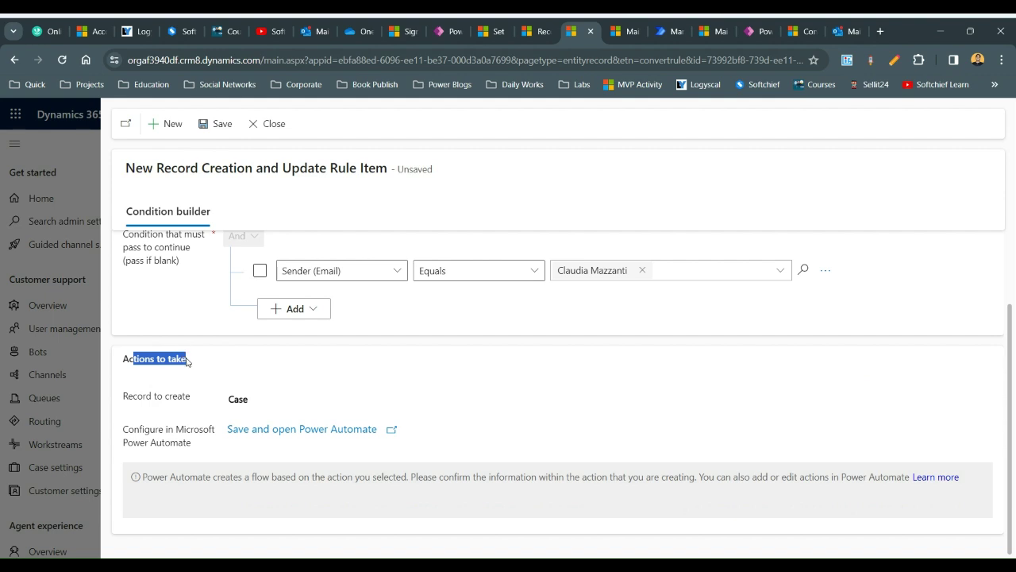
pyautogui.moveTo(133, 397); pyautogui.dragTo(192, 399)
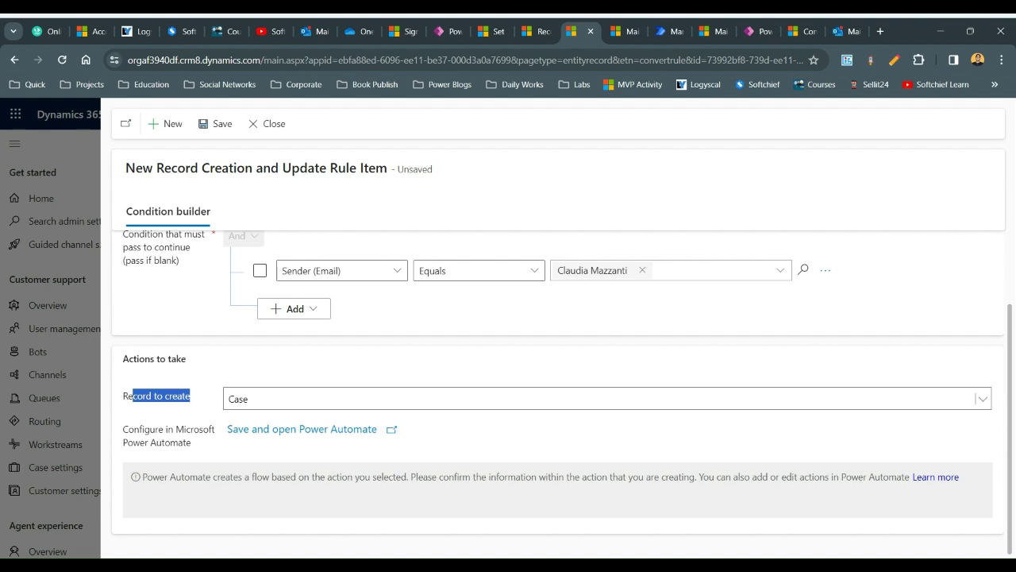
pyautogui.click(191, 399)
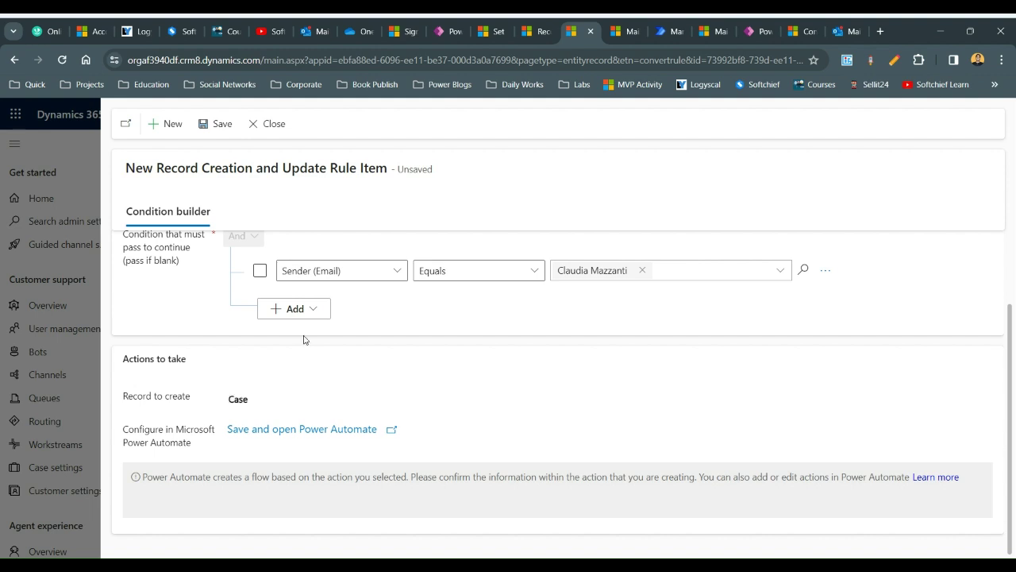
pyautogui.click(225, 130)
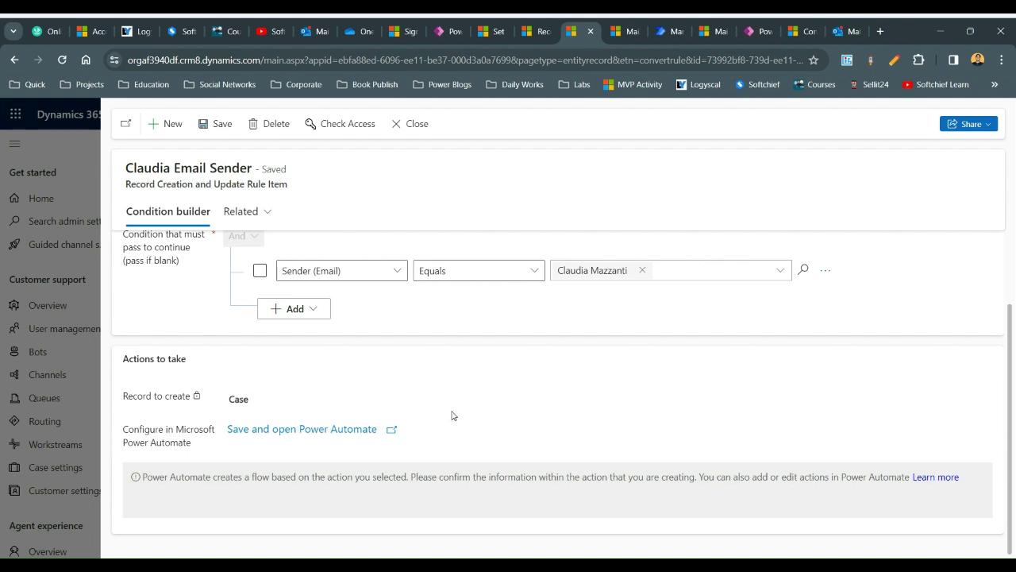
# Step: Open the rule item's flow in Power Automate, continue with the Microsoft Dataverse connection, and save the flow
pyautogui.click(325, 430)
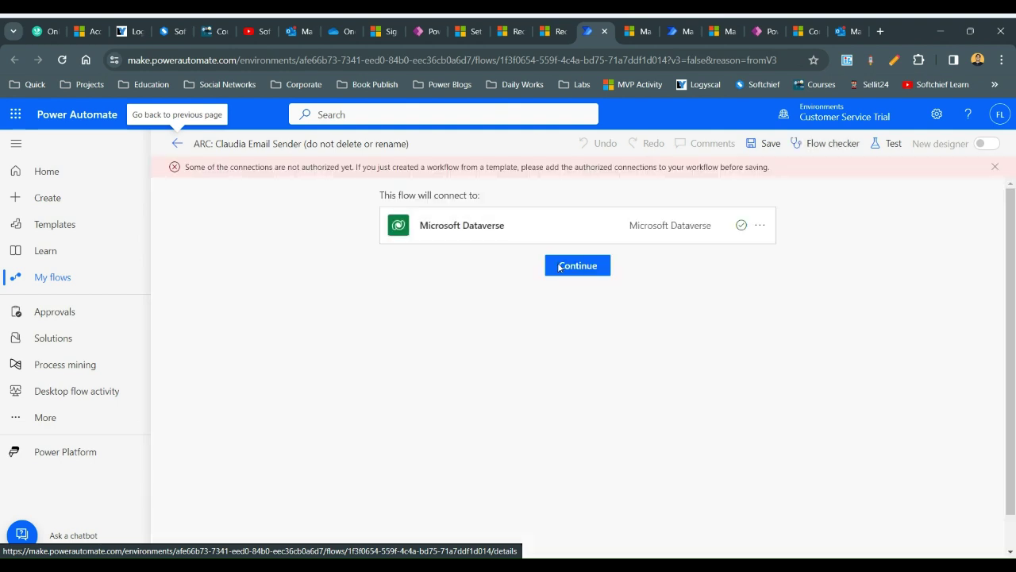
pyautogui.click(585, 267)
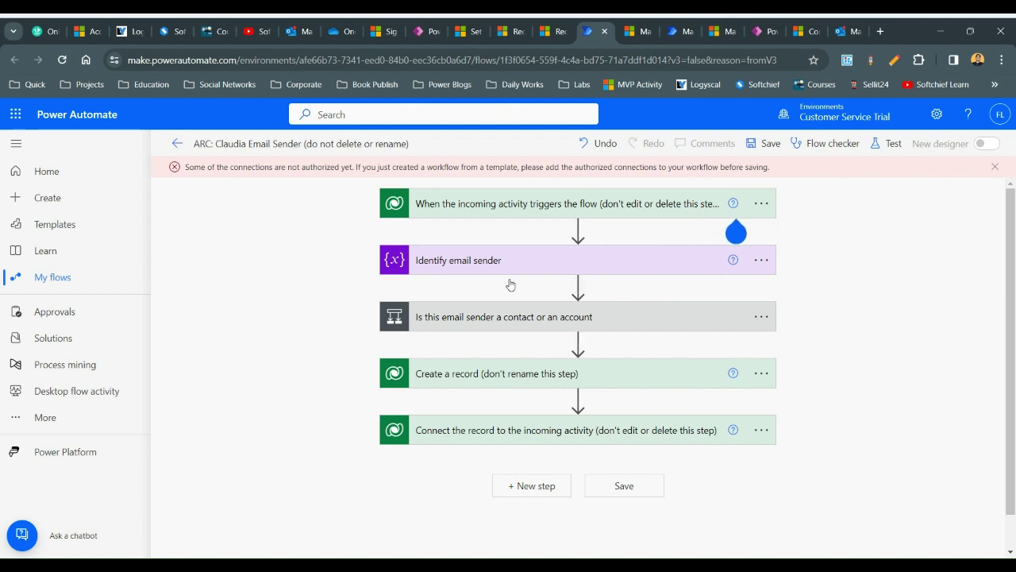
pyautogui.click(577, 285)
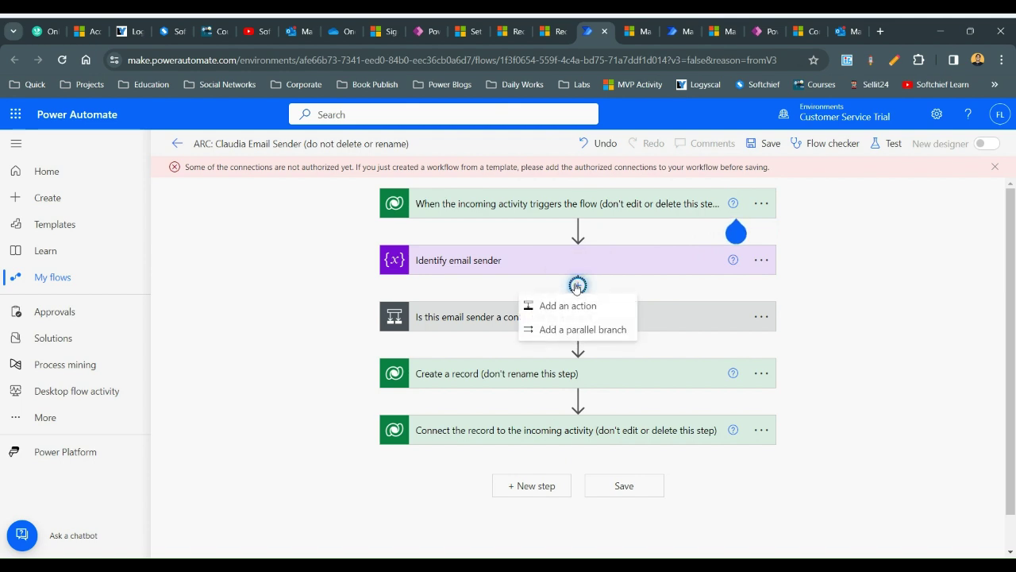
pyautogui.click(768, 146)
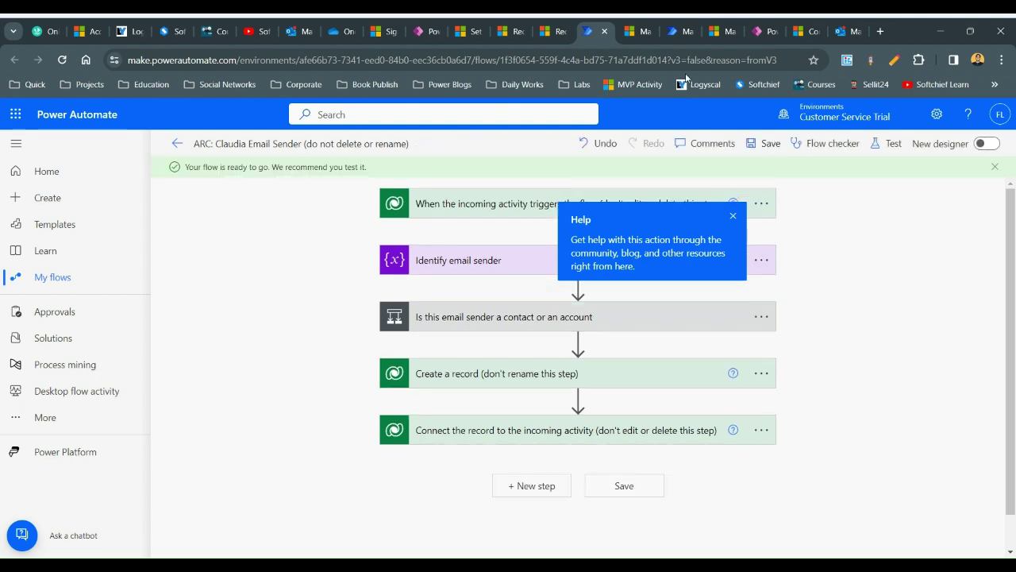
# Step: Return to the rule in the Customer Service admin center, close the rule item, and activate the rule
pyautogui.click(633, 31)
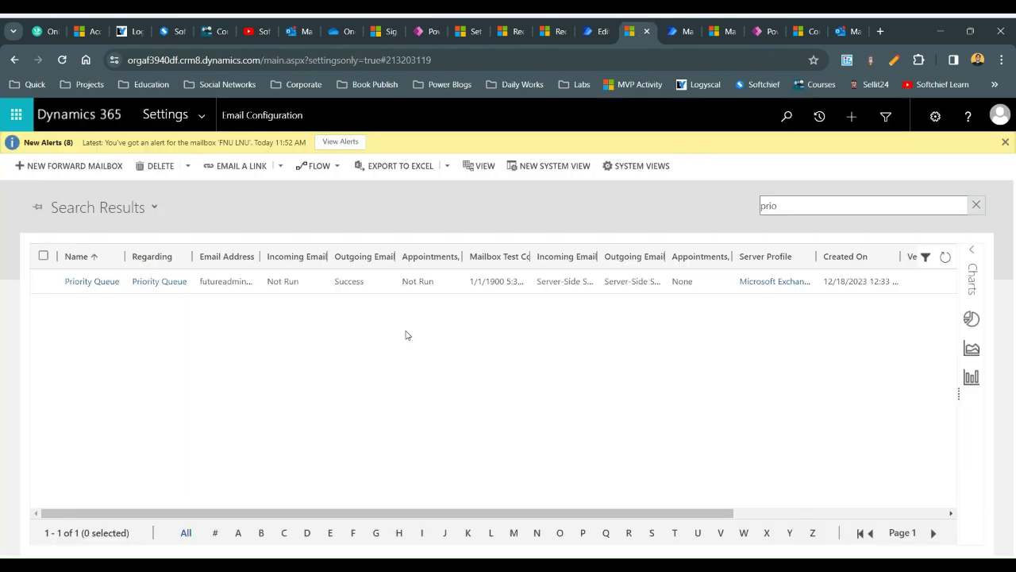
pyautogui.click(559, 32)
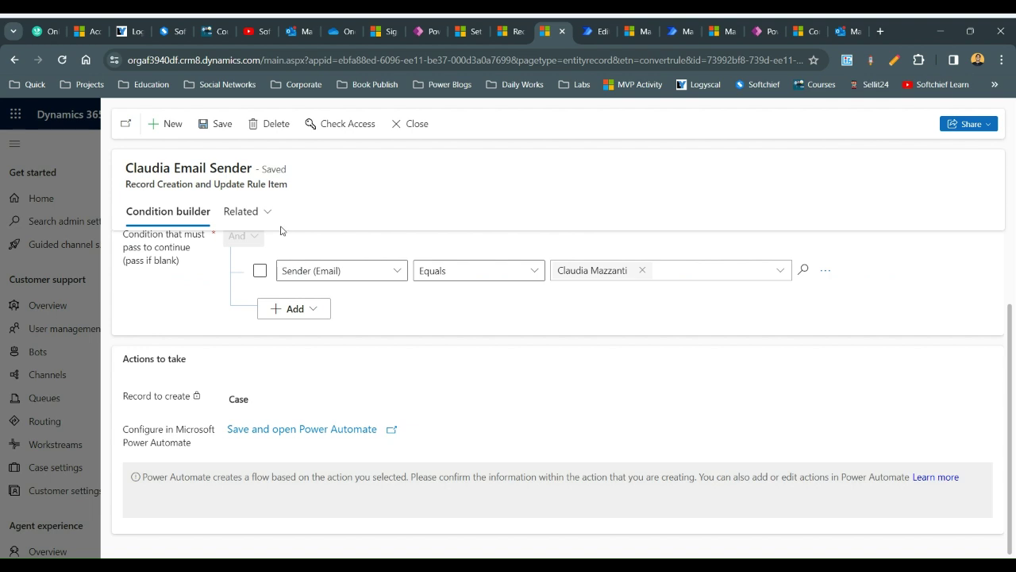
pyautogui.click(413, 124)
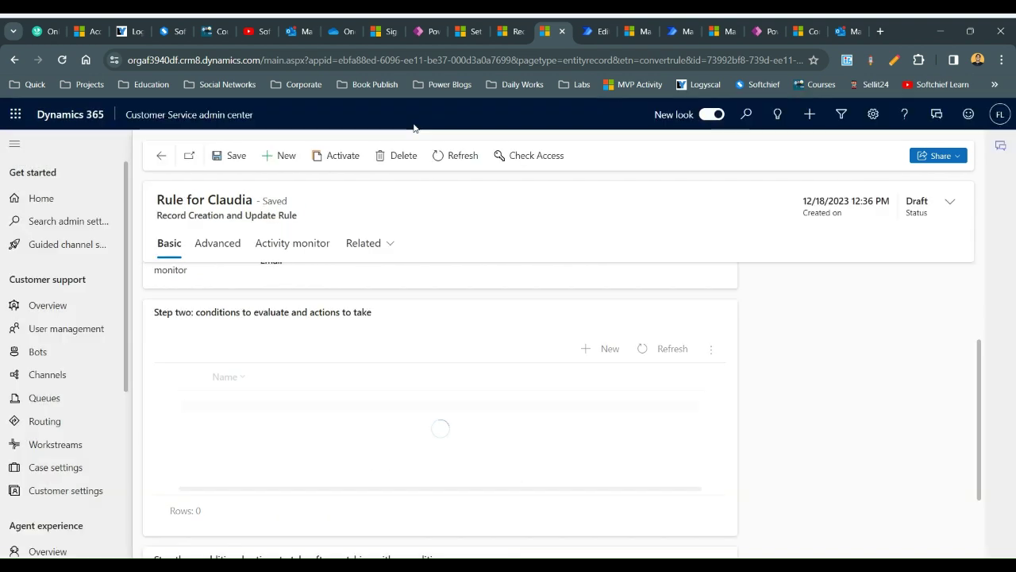
pyautogui.click(335, 157)
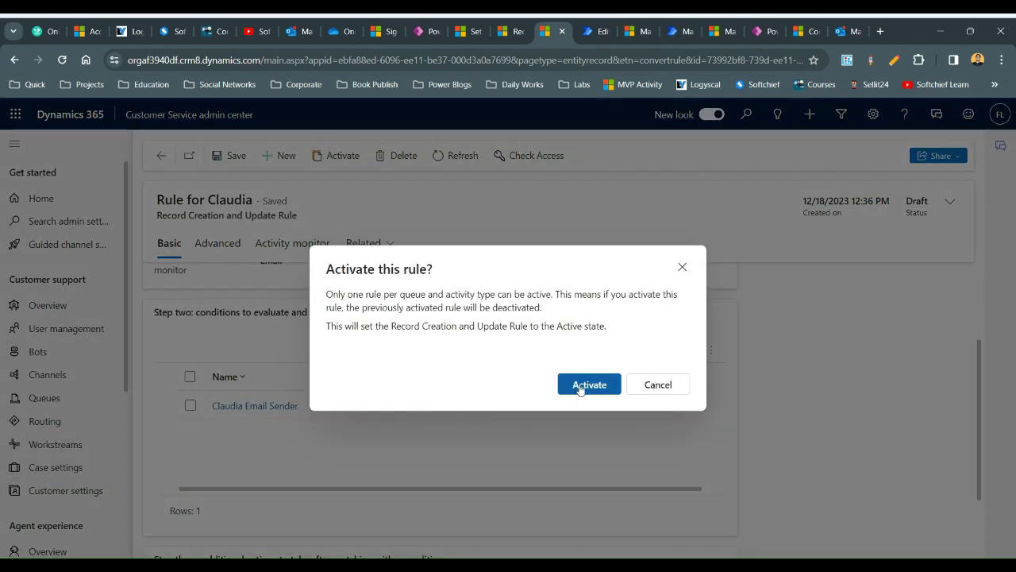
pyautogui.click(589, 384)
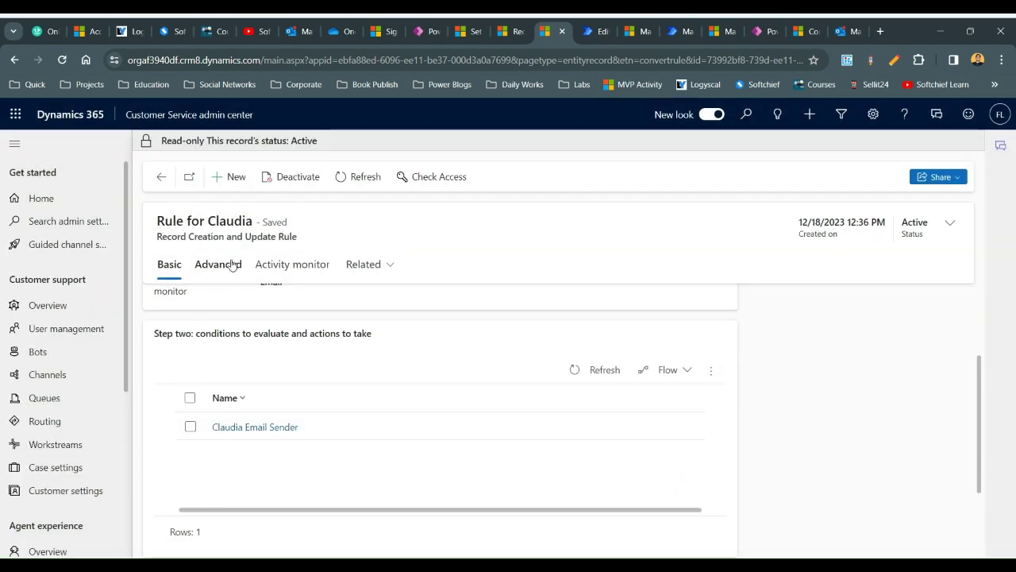
# Step: Review the activated rule's advanced settings, basic details and the available admin center areas
pyautogui.click(231, 264)
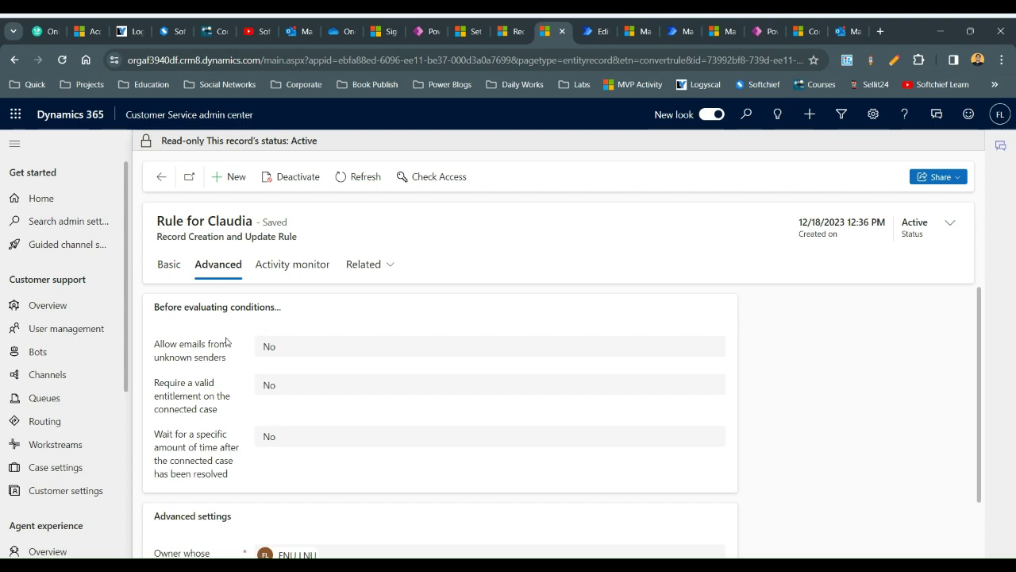
pyautogui.click(176, 264)
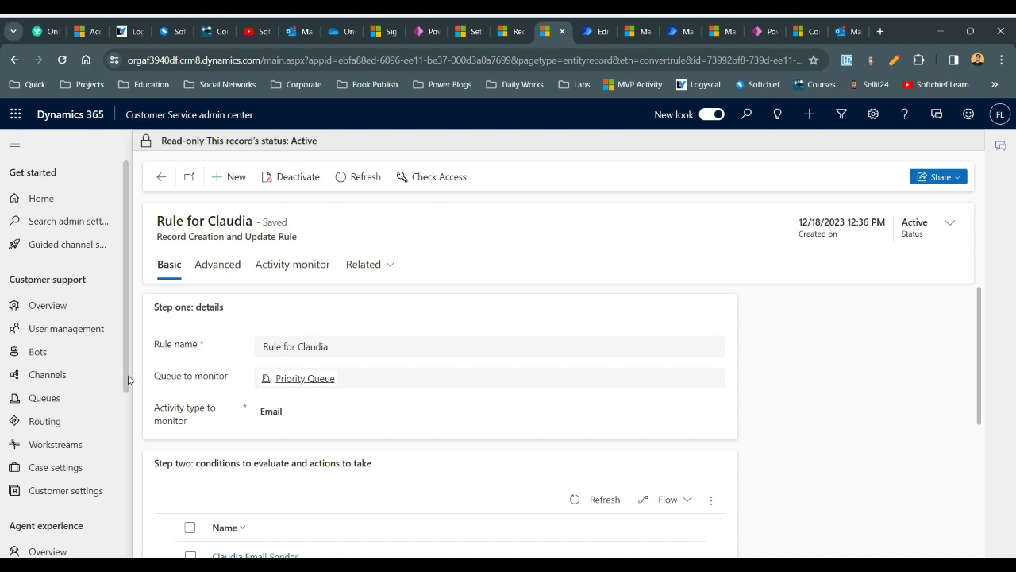
pyautogui.scroll(-2, 133, 431)
pyautogui.scroll(-5, 133, 432)
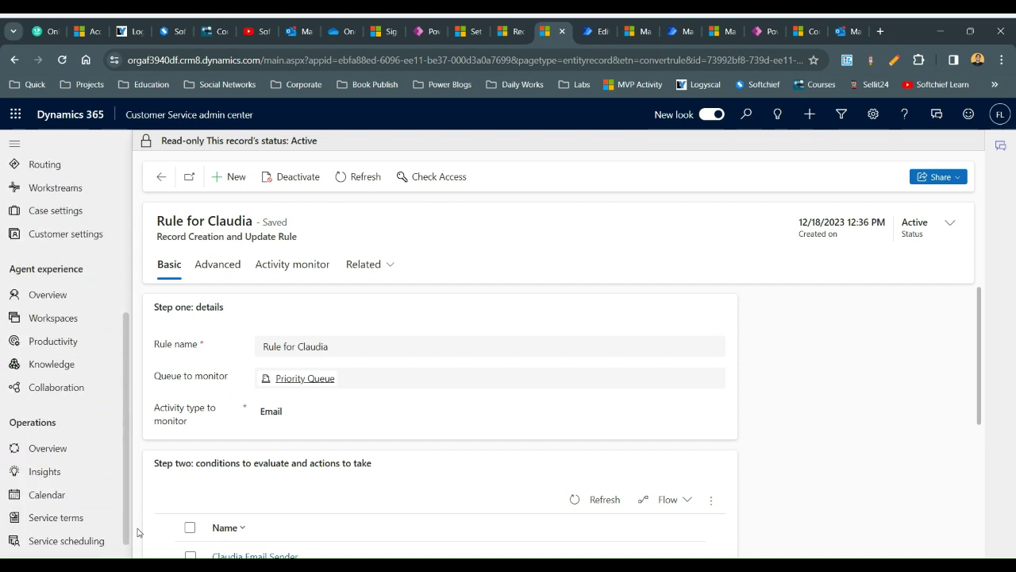
pyautogui.scroll(7, 137, 538)
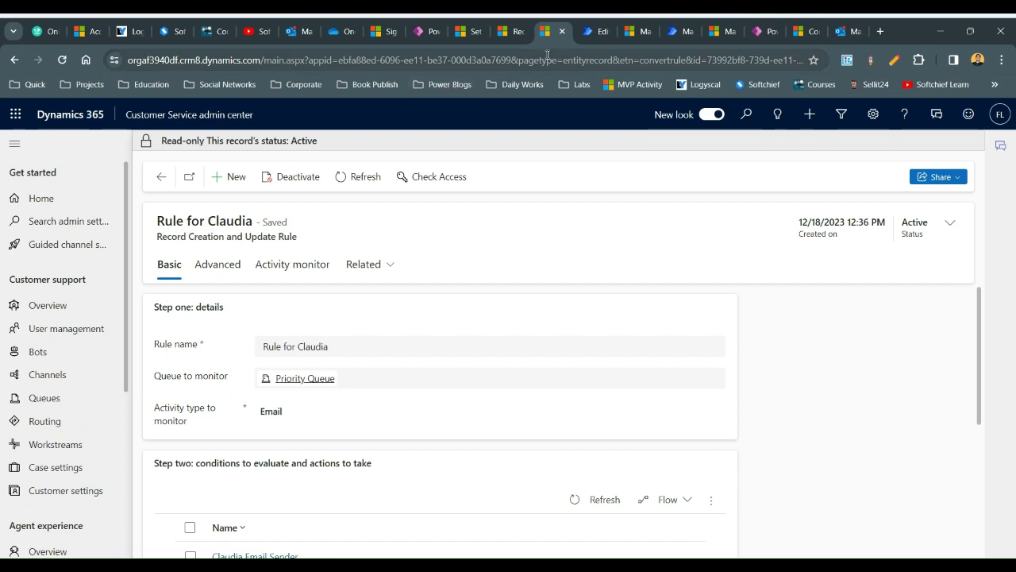
# Step: Switch to the Customer Service Hub app and open the contacts list to check the contact's email address
pyautogui.click(514, 29)
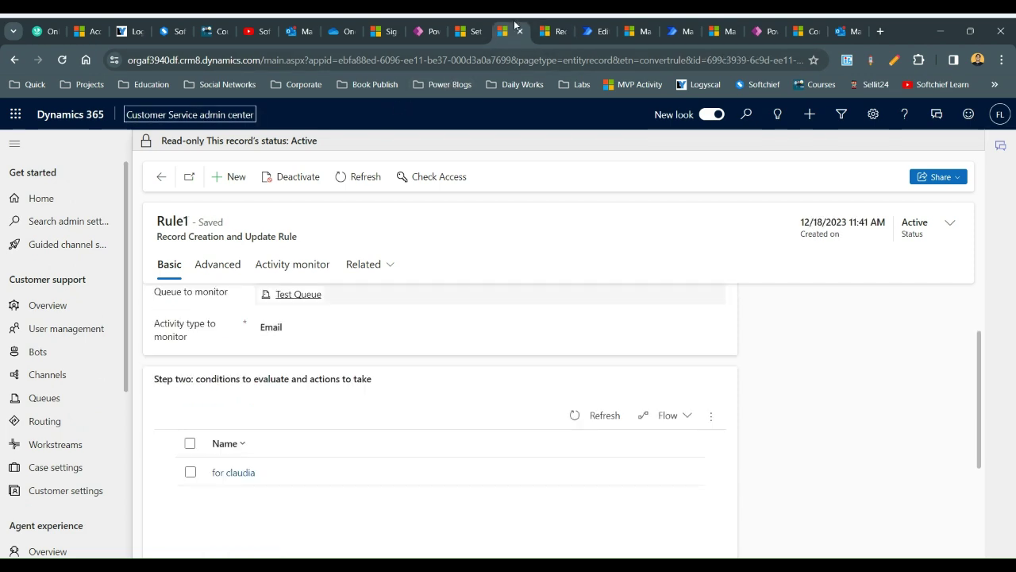
pyautogui.click(469, 30)
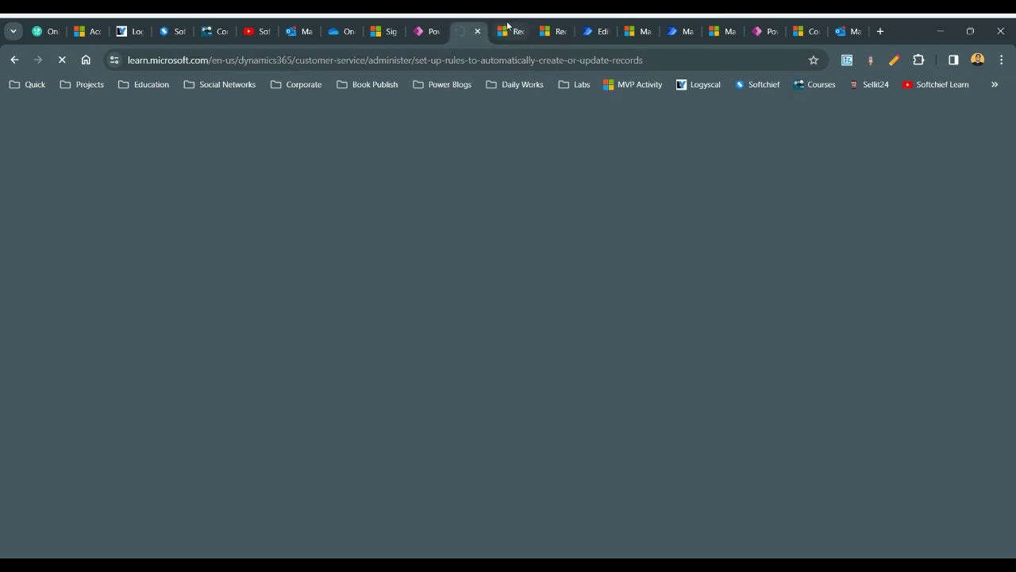
pyautogui.click(507, 27)
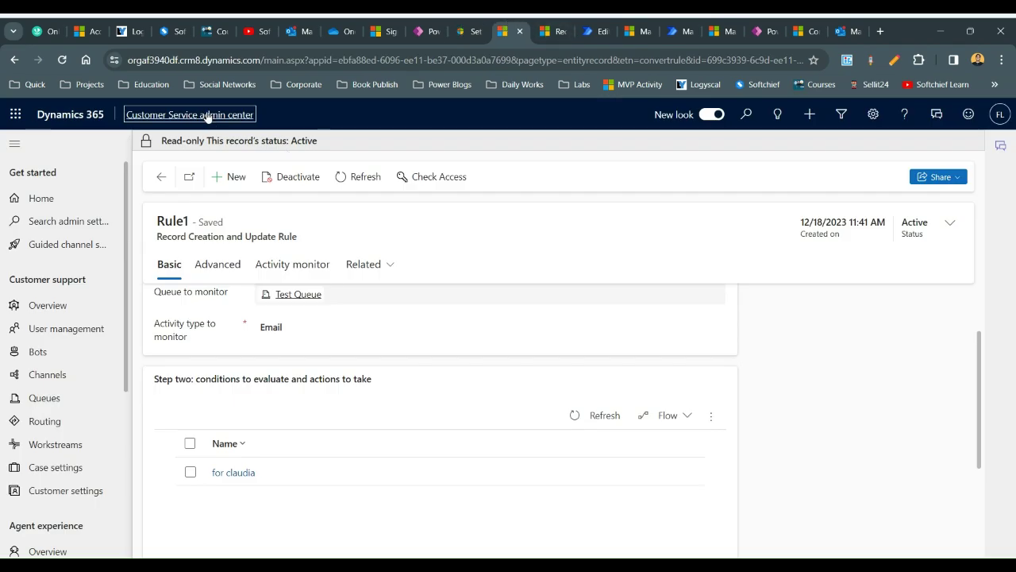
pyautogui.click(208, 117)
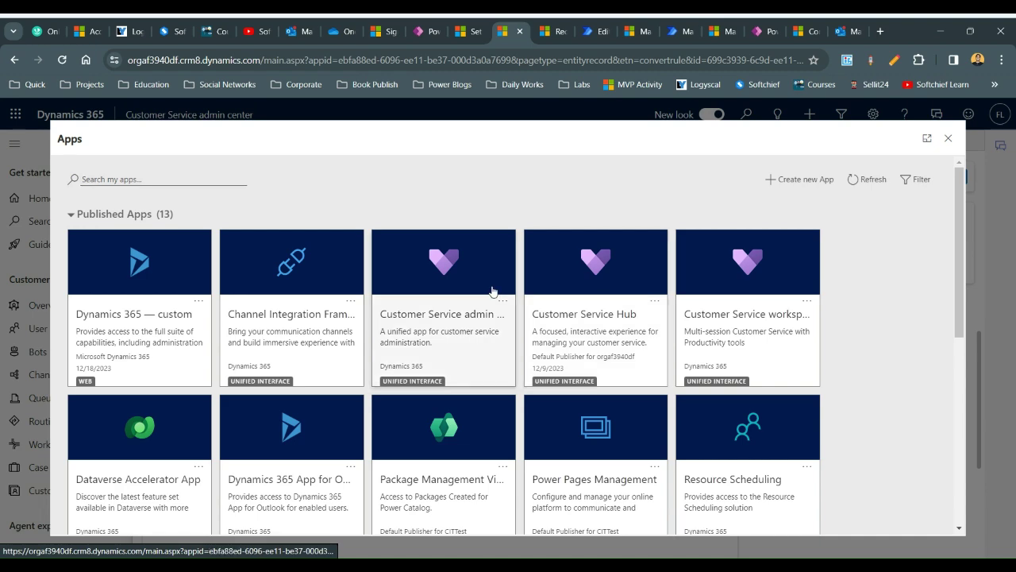
pyautogui.click(492, 290)
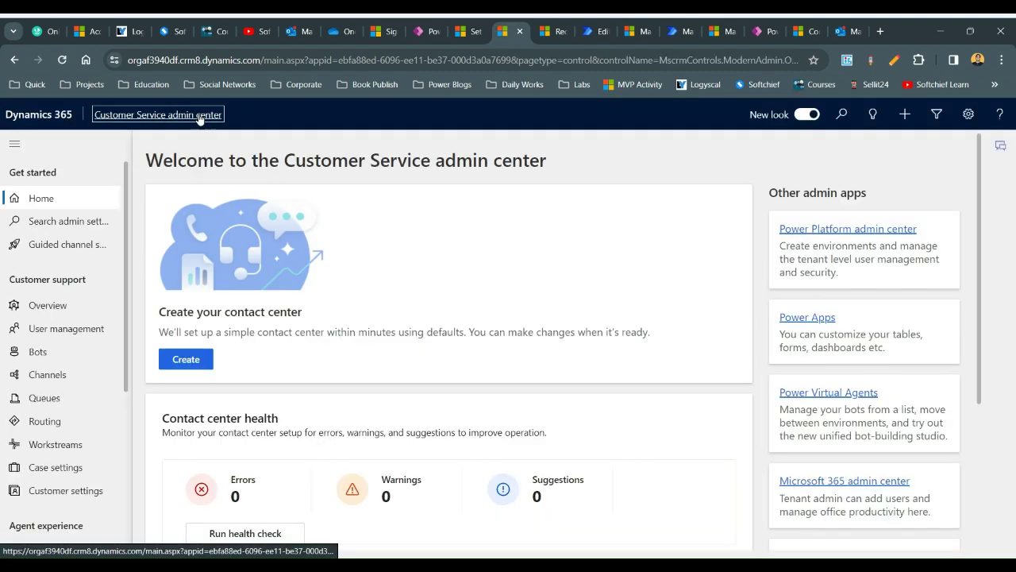
pyautogui.click(199, 116)
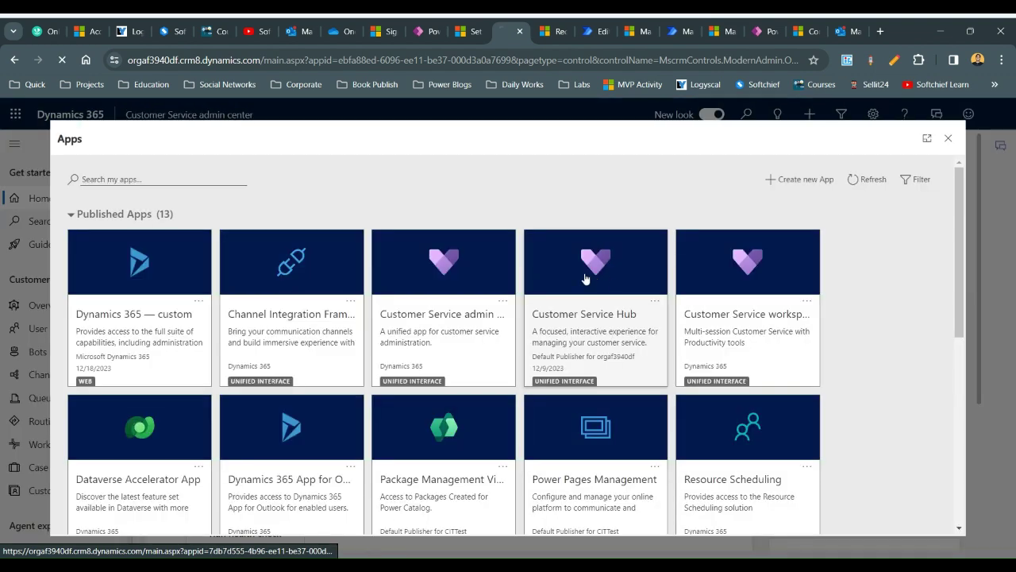
pyautogui.click(585, 278)
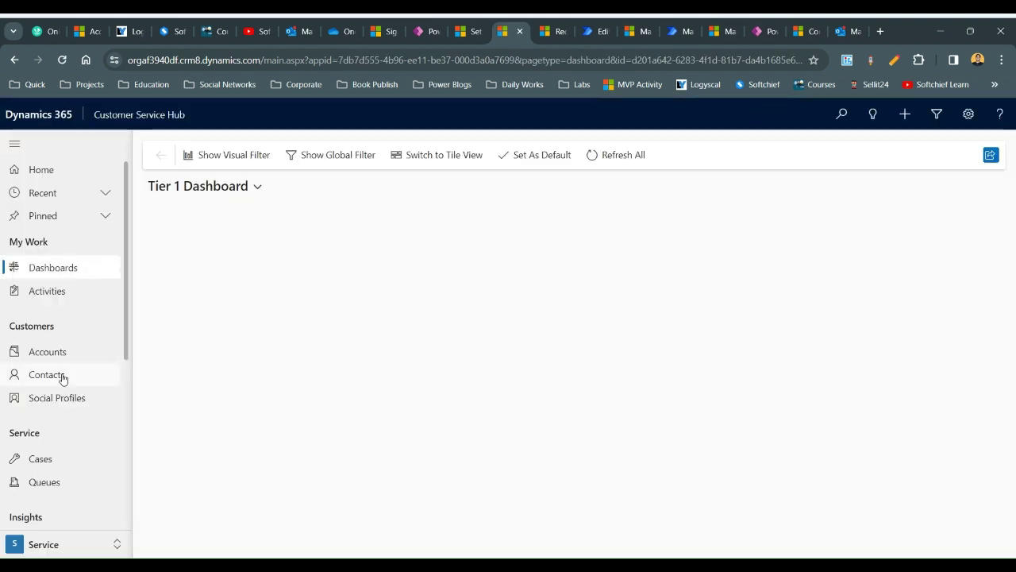
pyautogui.doubleClick(63, 377)
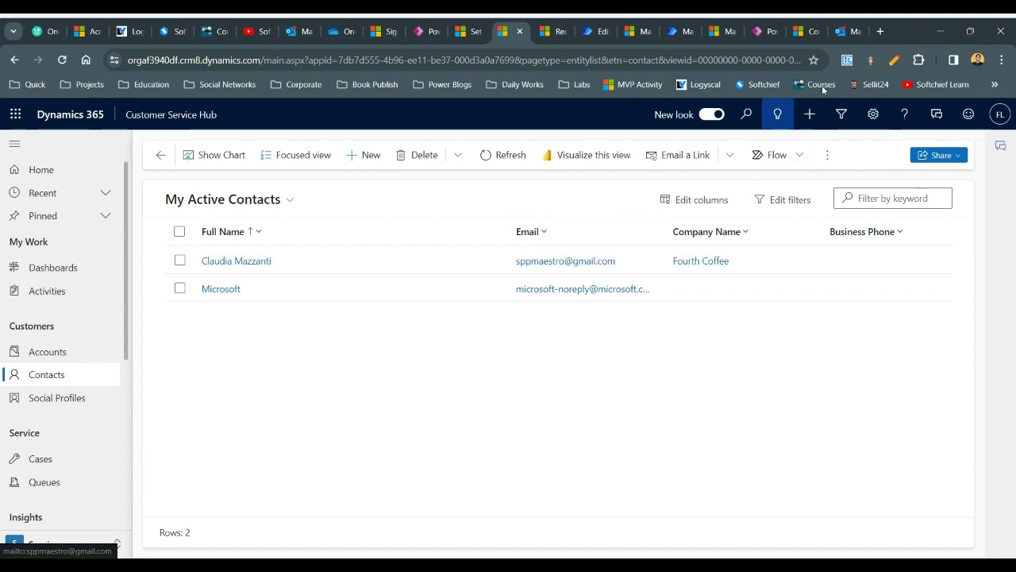
# Step: Open Gmail in a new browser tab and start a new message addressed to the Priority Queue's mailbox
pyautogui.click(880, 31)
pyautogui.write('g')
pyautogui.press('Return')
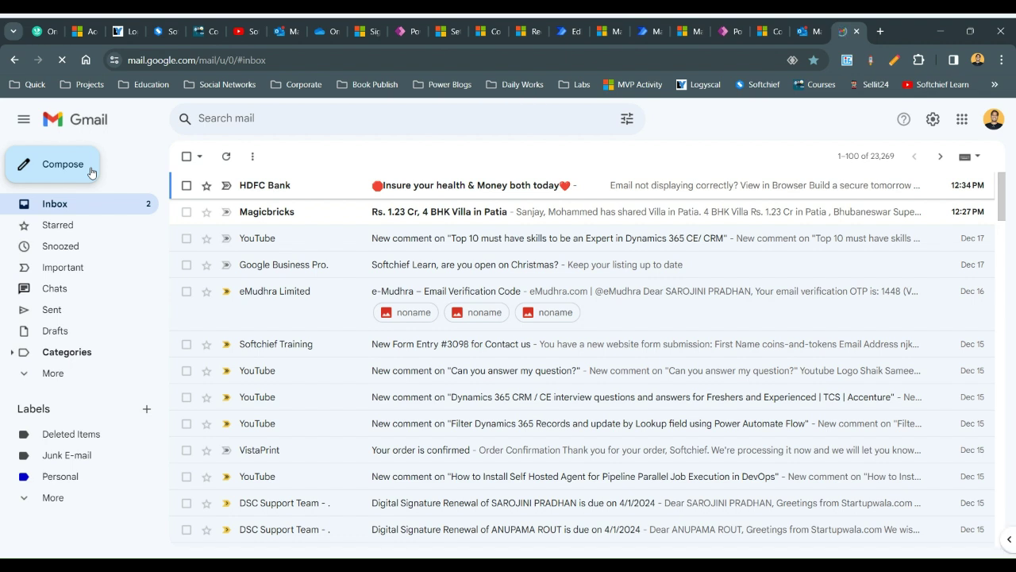
pyautogui.click(90, 172)
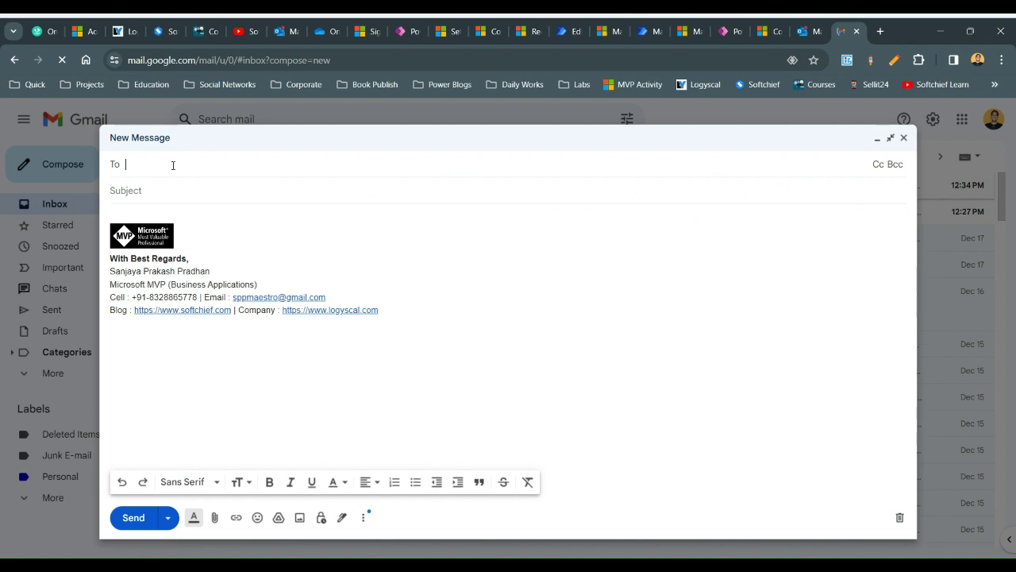
pyautogui.write('futu')
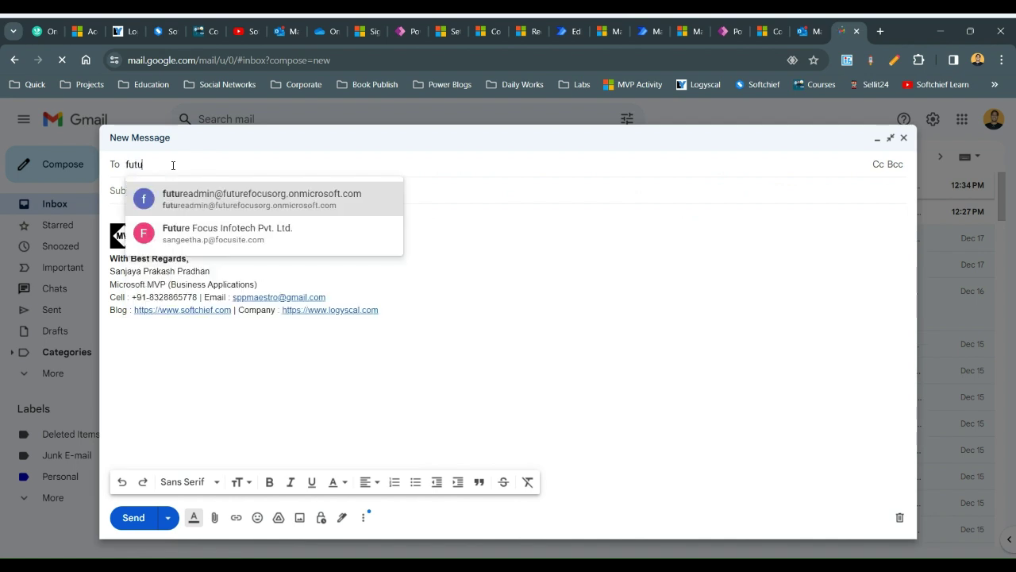
pyautogui.click(206, 199)
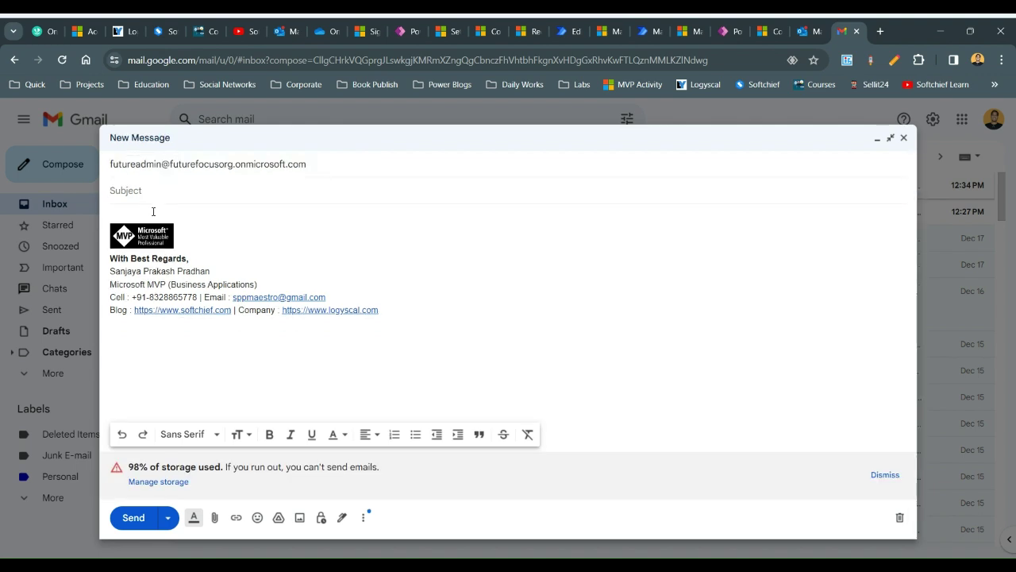
# Step: Give the email the subject "Facing issue with laptop" and the body "Dear Team, I want to fix my laptop", and send it
pyautogui.write('Facing issue with laptop')
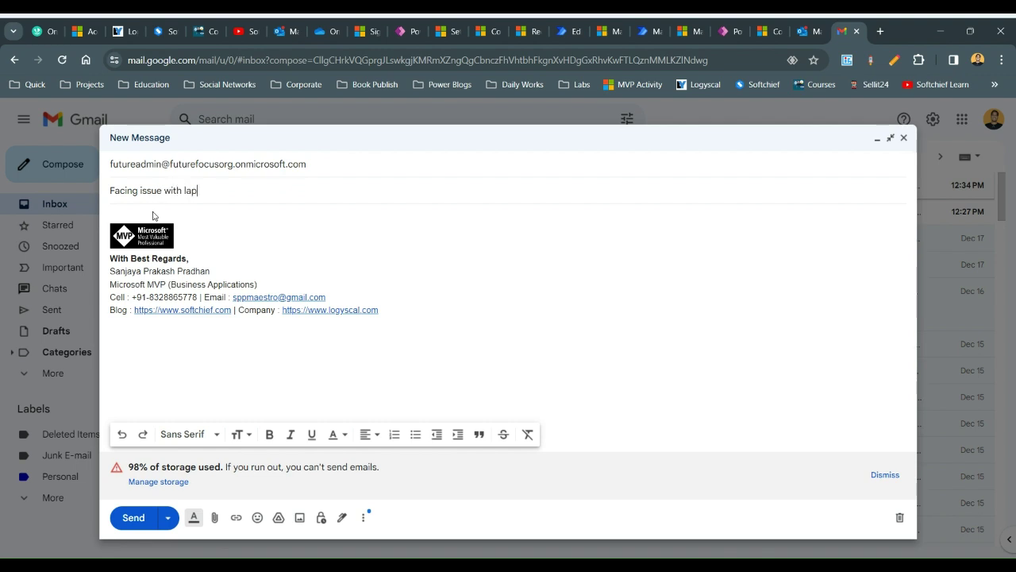
pyautogui.click(165, 213)
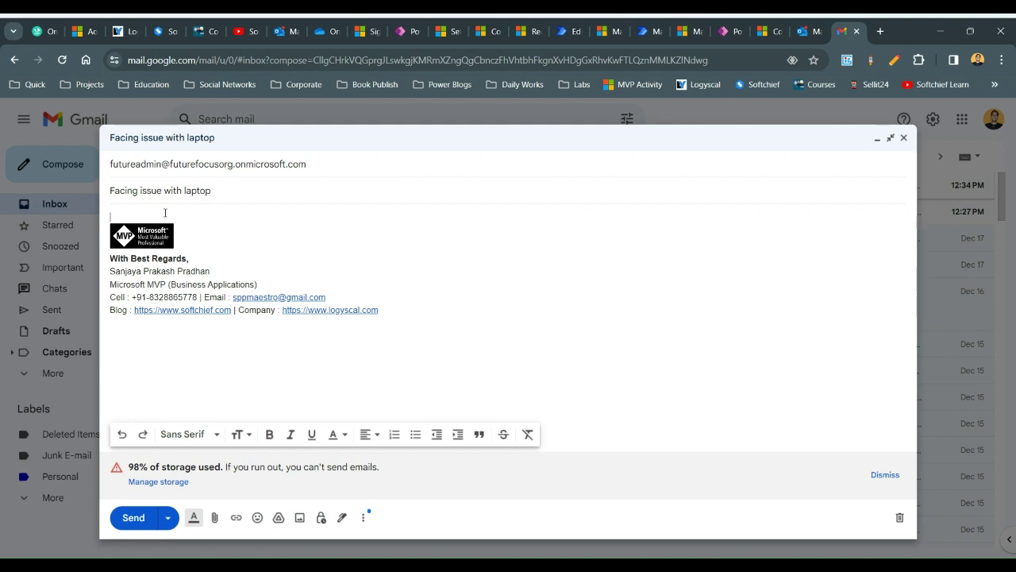
pyautogui.write('Dear Team')
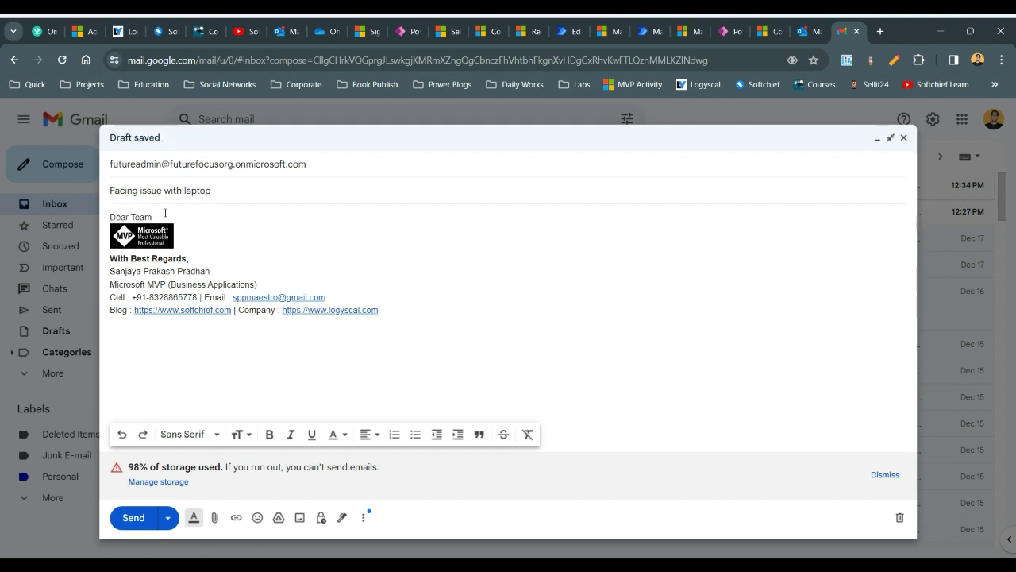
pyautogui.write(',')
pyautogui.press('Return')
pyautogui.press('Return')
pyautogui.press('Return')
pyautogui.press('Return')
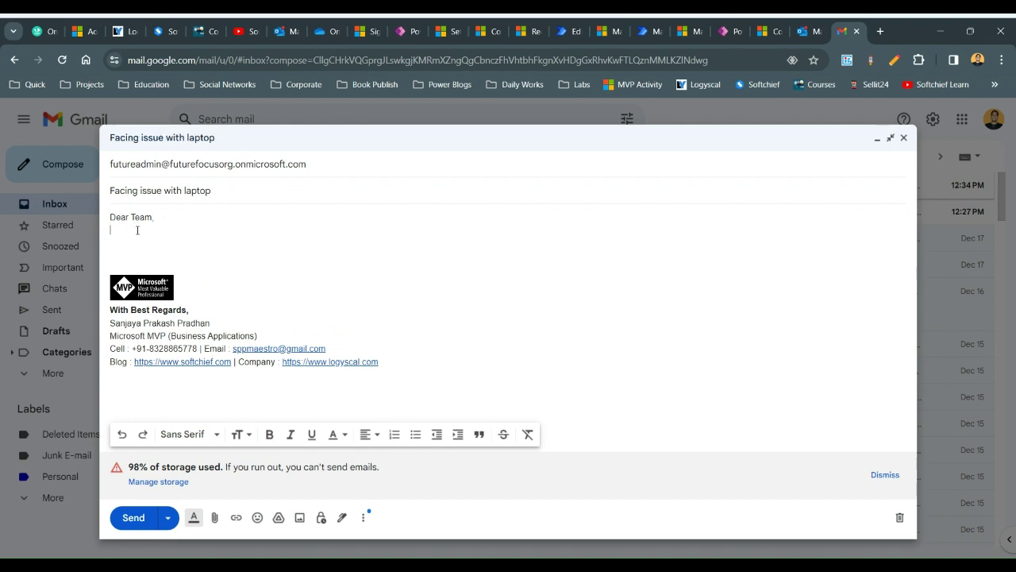
pyautogui.write('I want to fix m')
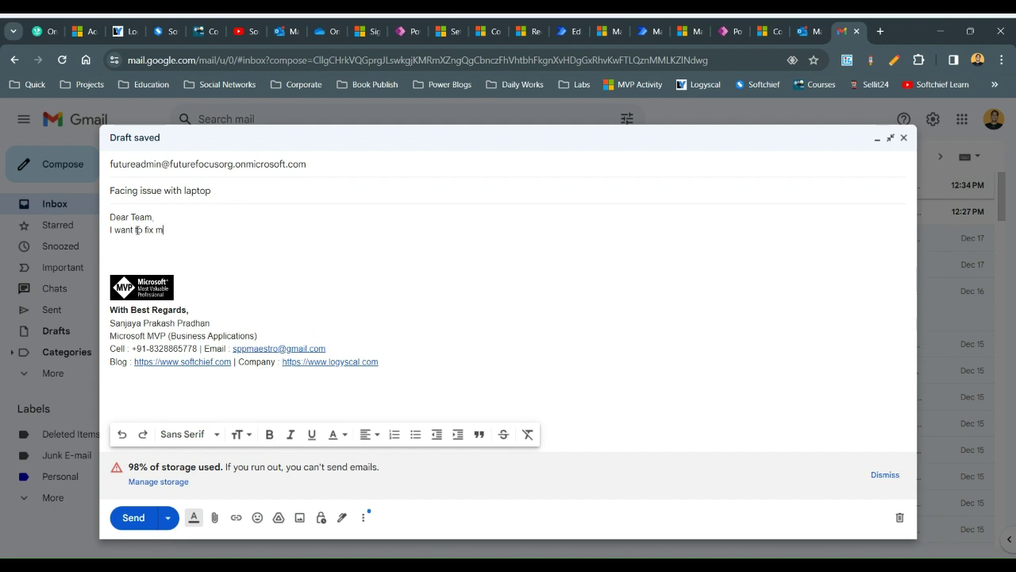
pyautogui.write('y laptop')
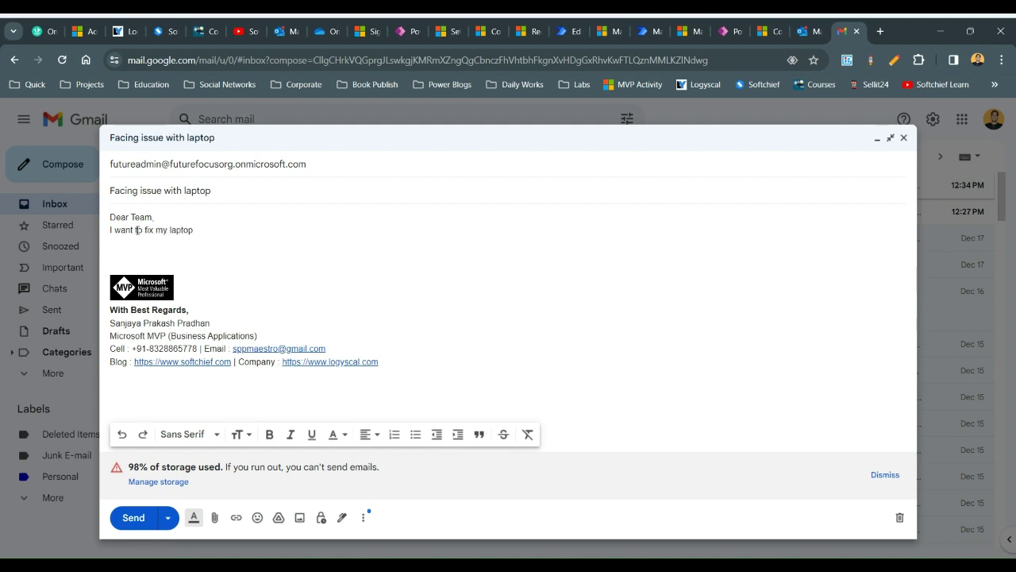
pyautogui.click(133, 518)
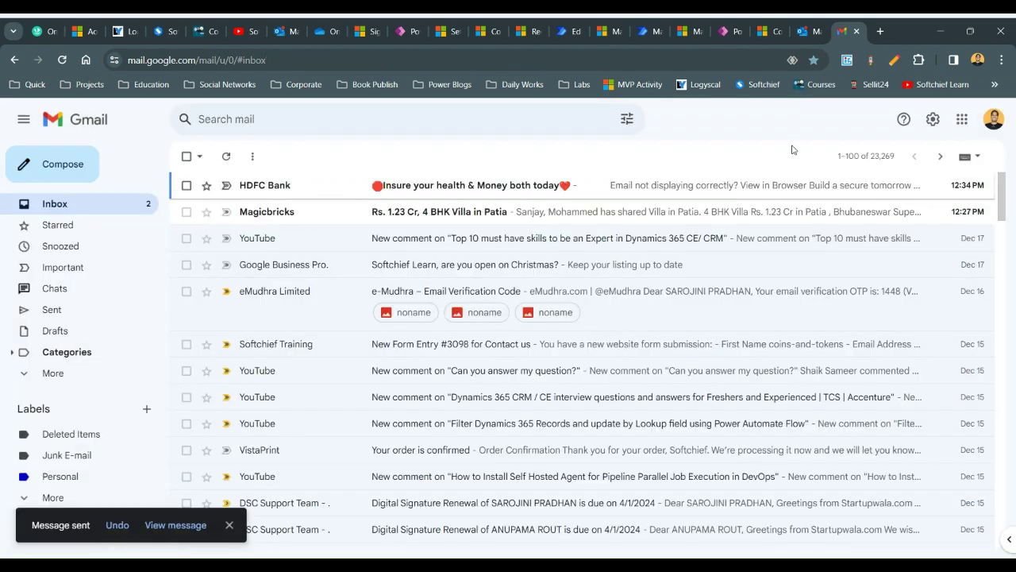
# Step: Switch to the queue's Outlook mailbox and look through the Focused and Other inboxes for the incoming test email
pyautogui.click(807, 32)
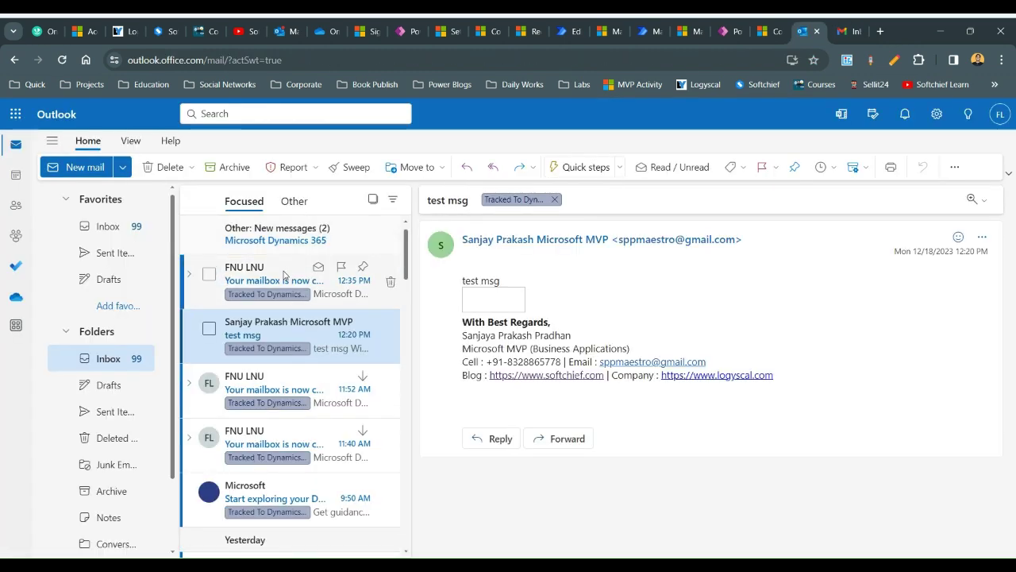
pyautogui.click(285, 275)
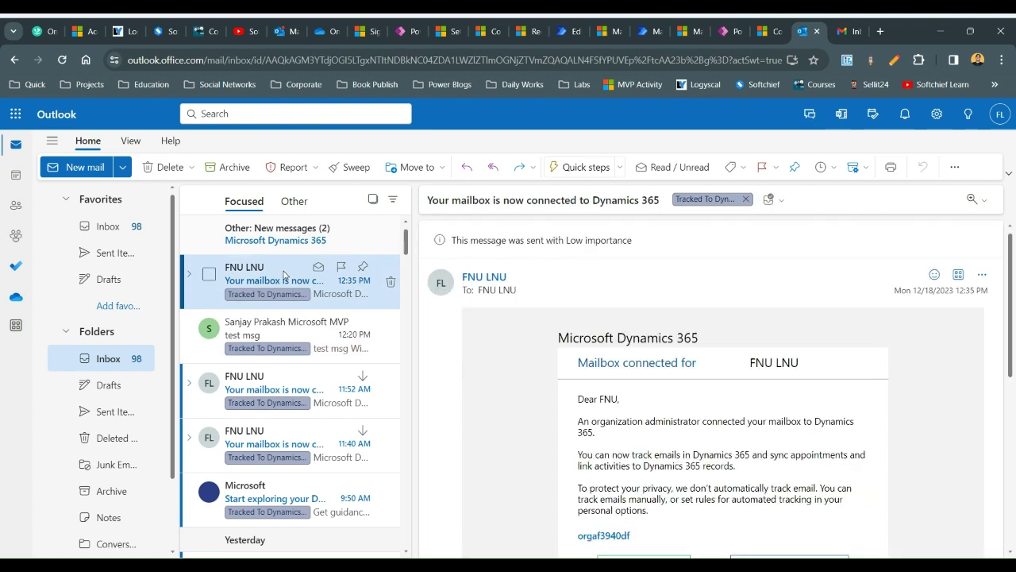
pyautogui.click(265, 235)
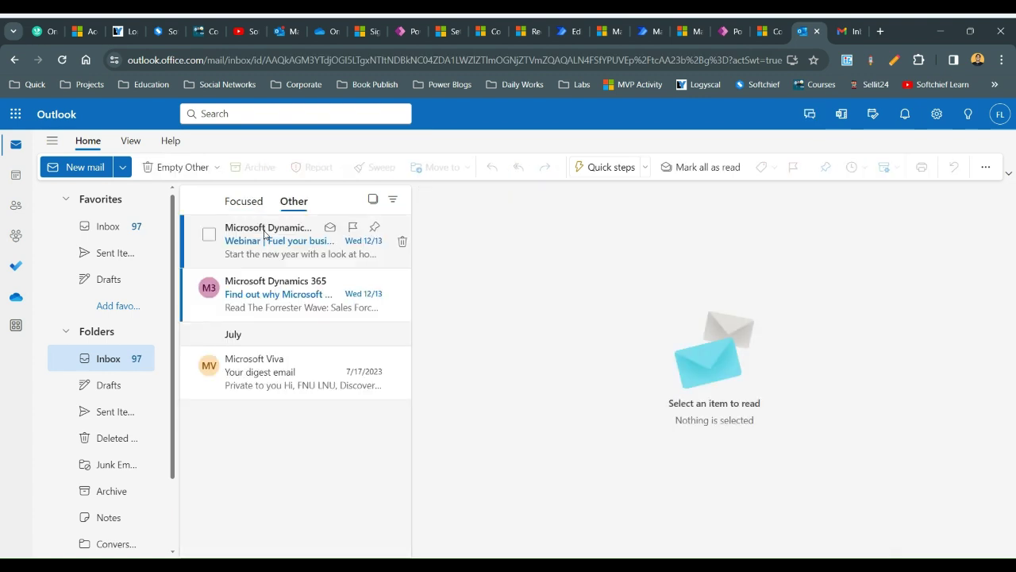
pyautogui.click(277, 242)
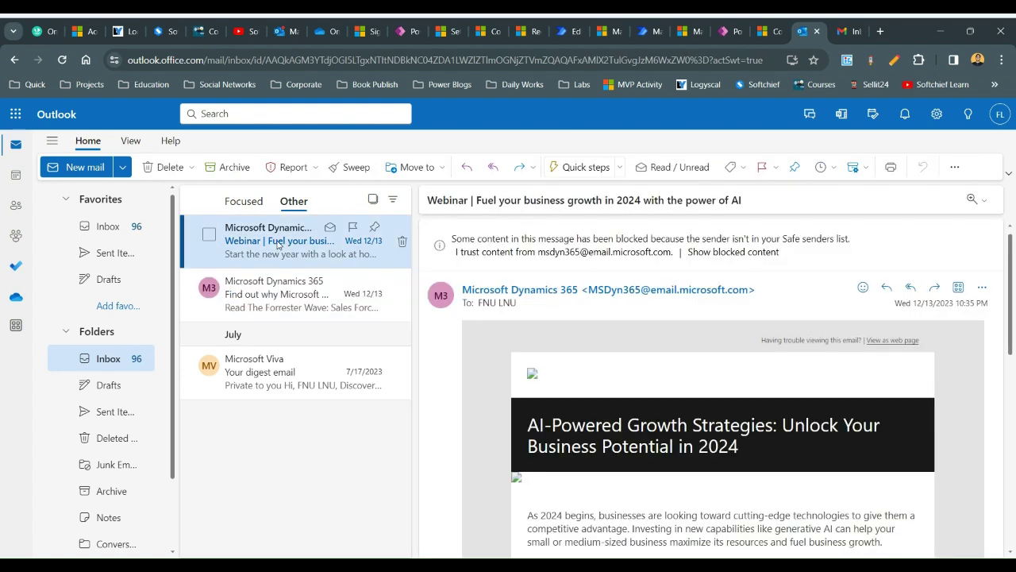
pyautogui.click(249, 203)
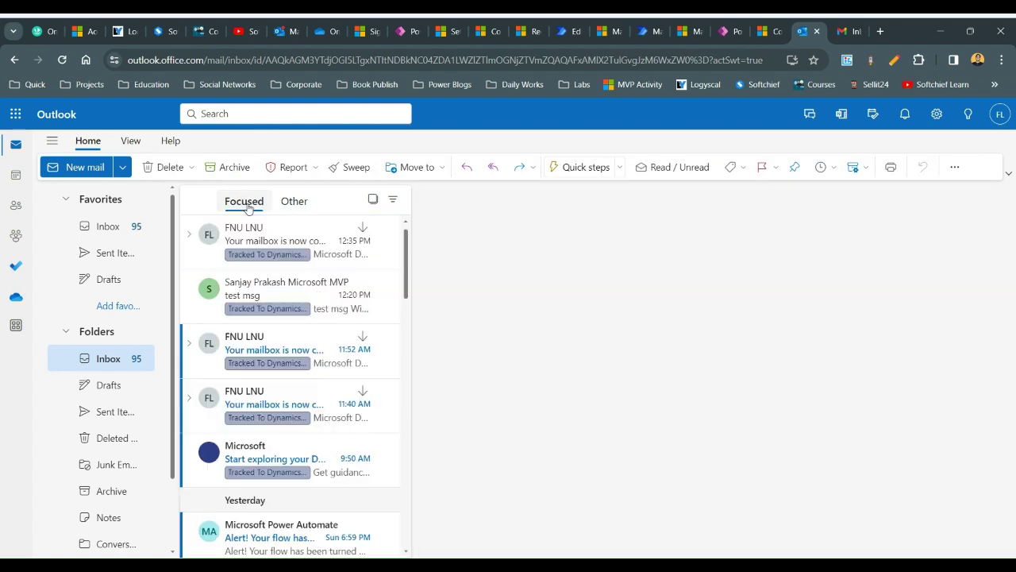
pyautogui.click(270, 247)
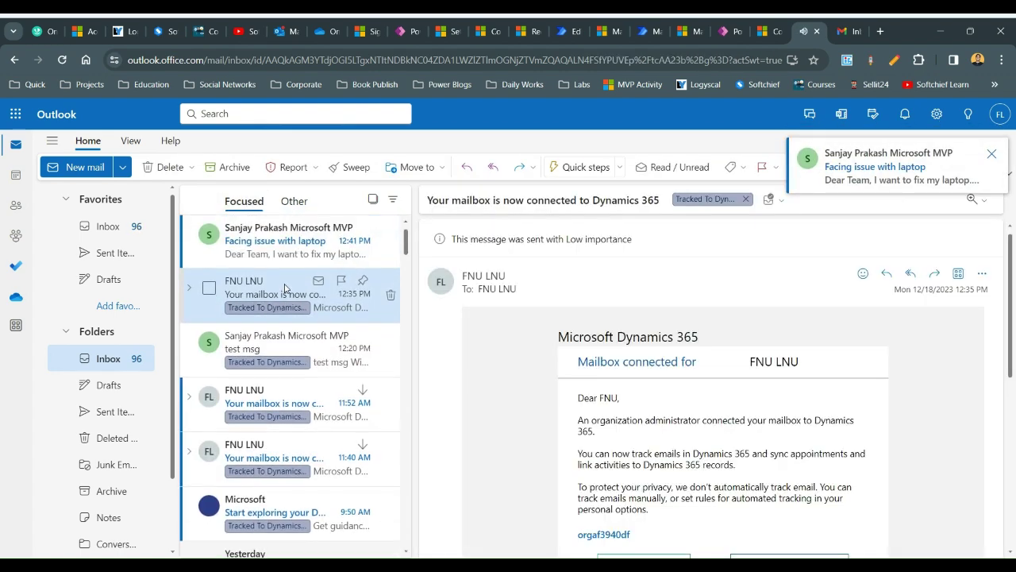
# Step: Open the "Facing issue with laptop" email in Outlook and check its message text, sender and Dynamics tracking tag
pyautogui.click(286, 252)
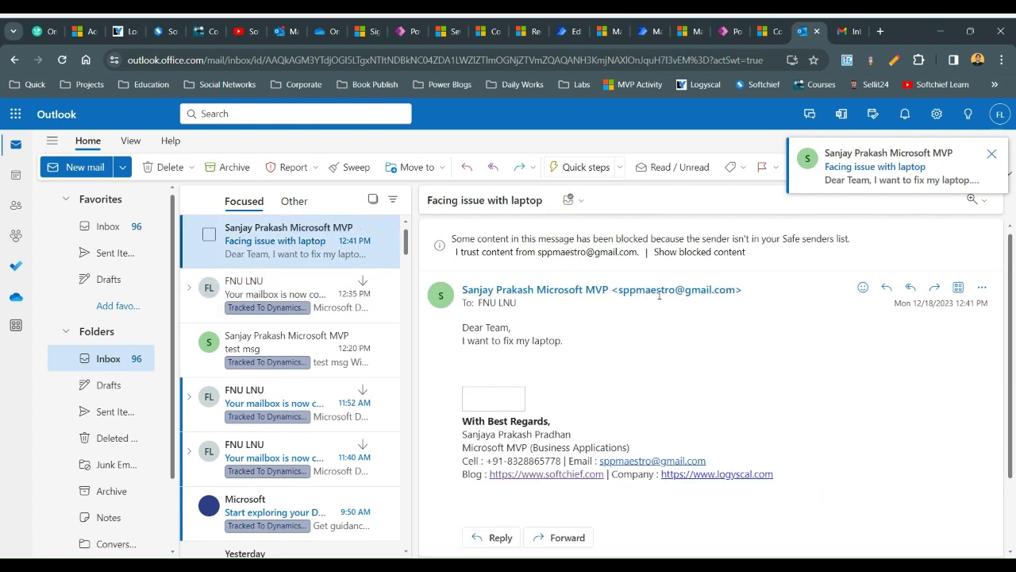
pyautogui.moveTo(476, 328); pyautogui.dragTo(577, 353)
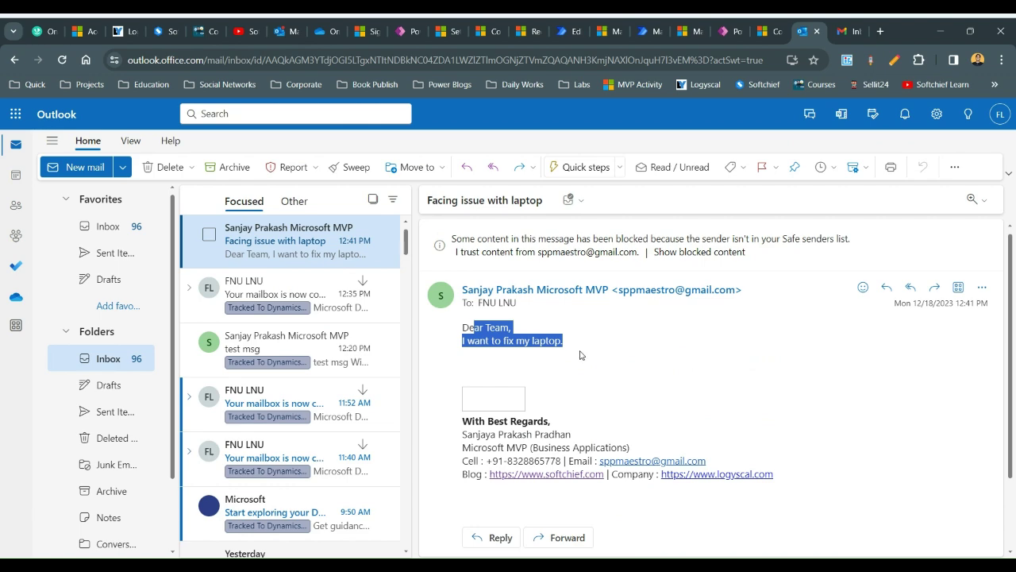
pyautogui.click(580, 355)
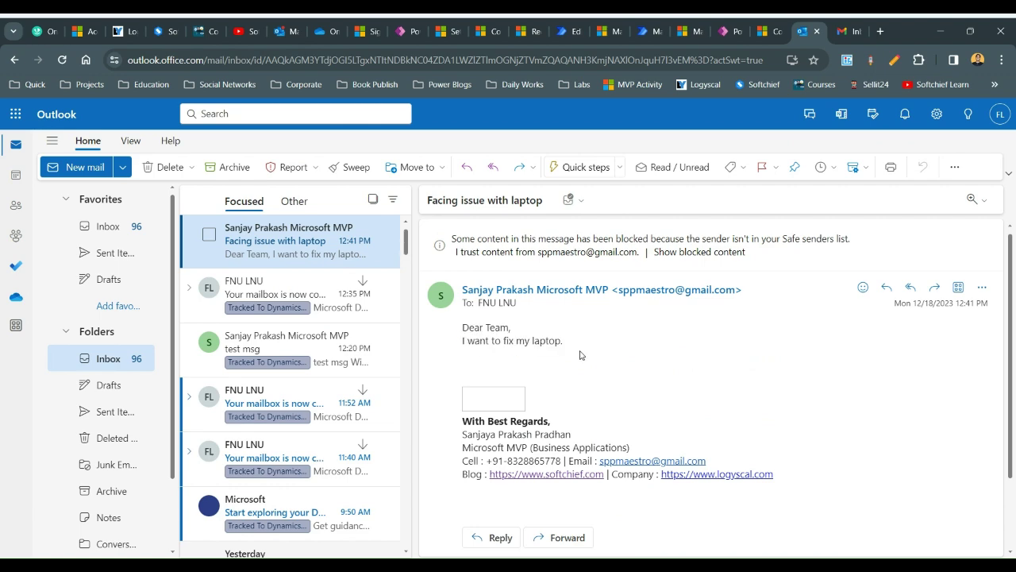
pyautogui.click(269, 292)
pyautogui.click(237, 259)
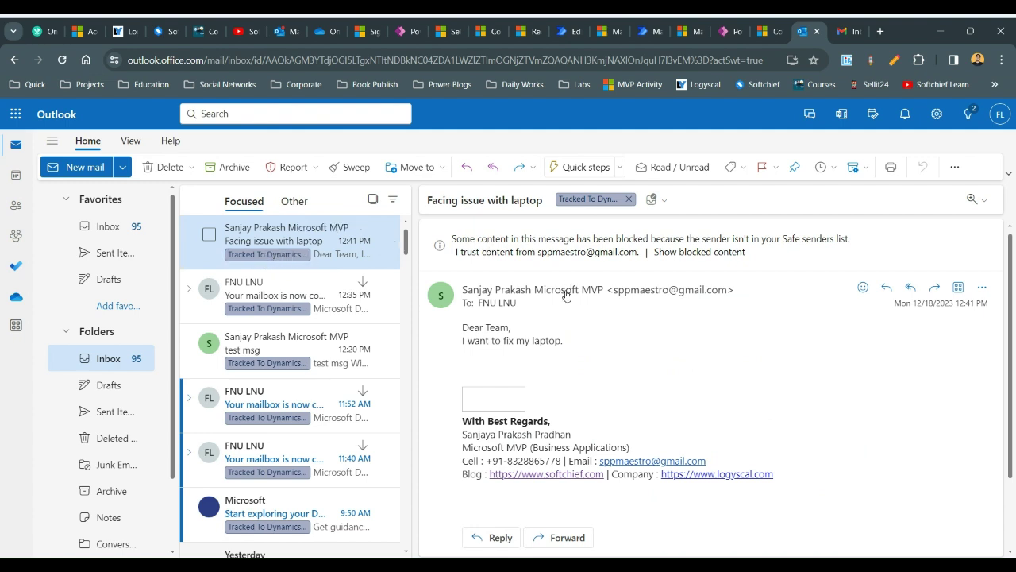
pyautogui.moveTo(564, 290)
# Step: Switch to the rule's email sender flow in Power Automate, open its details page and refresh the 28-day run history
pyautogui.moveTo(691, 30)
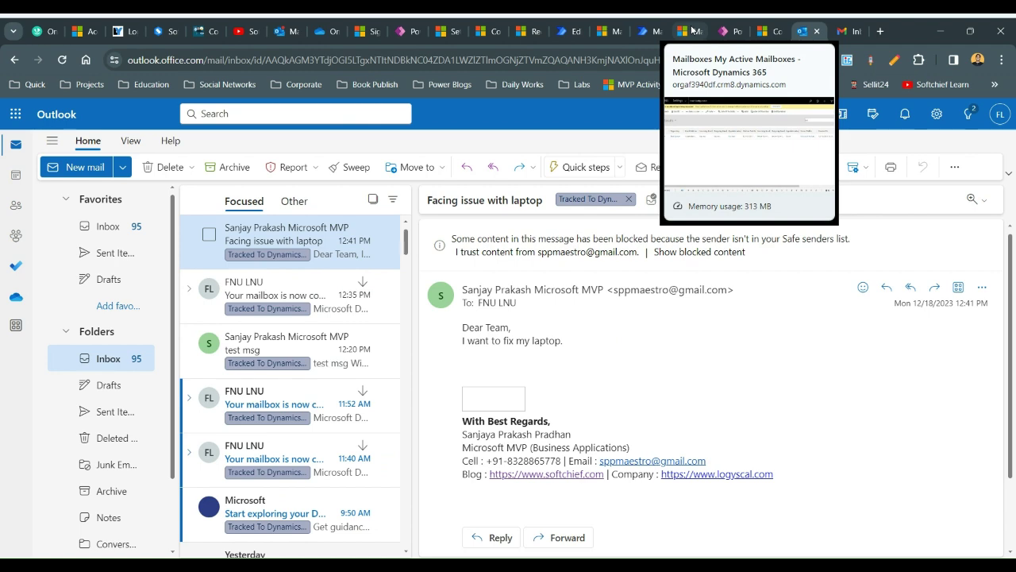
pyautogui.click(692, 30)
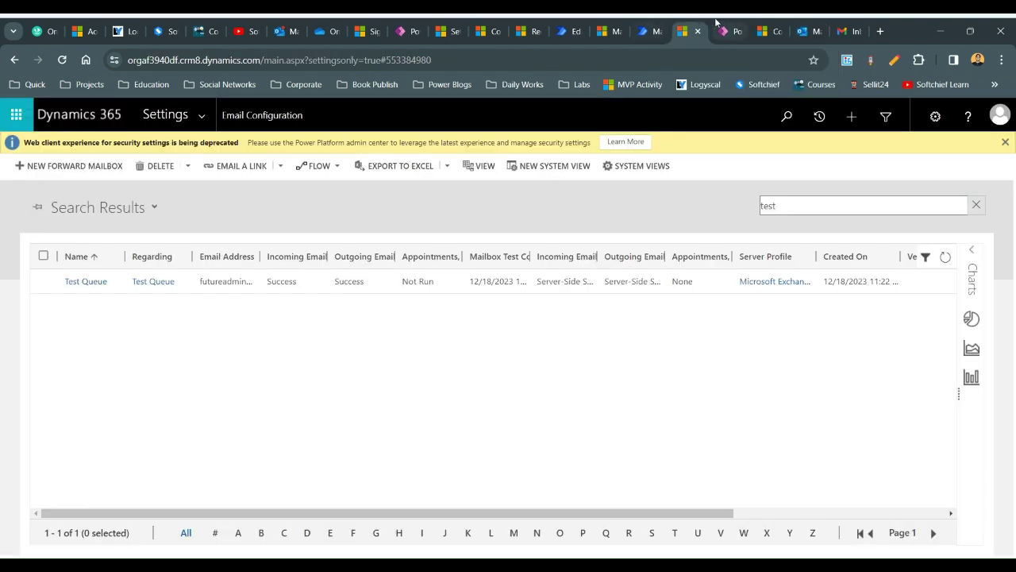
pyautogui.click(727, 31)
pyautogui.click(647, 30)
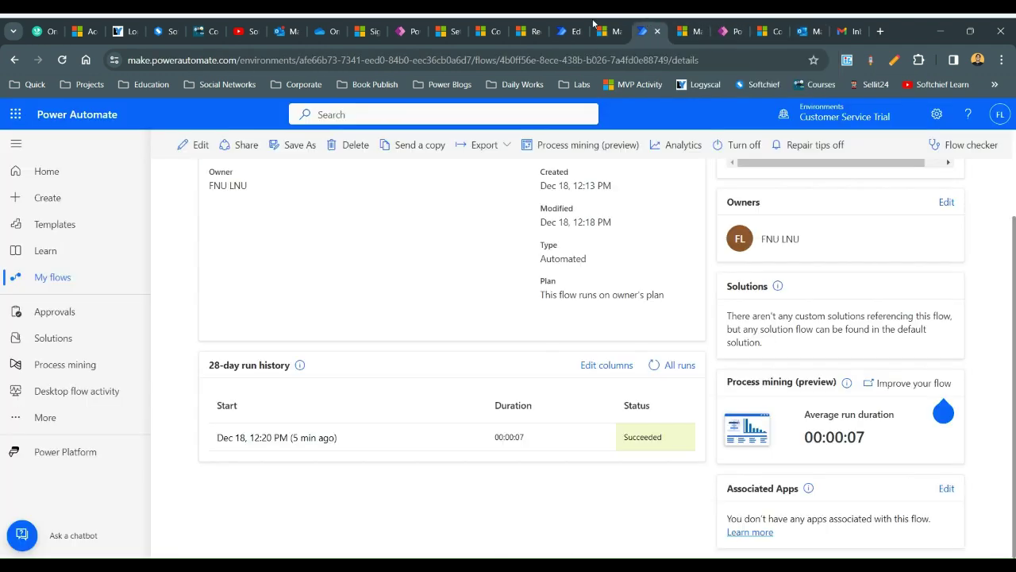
pyautogui.click(606, 30)
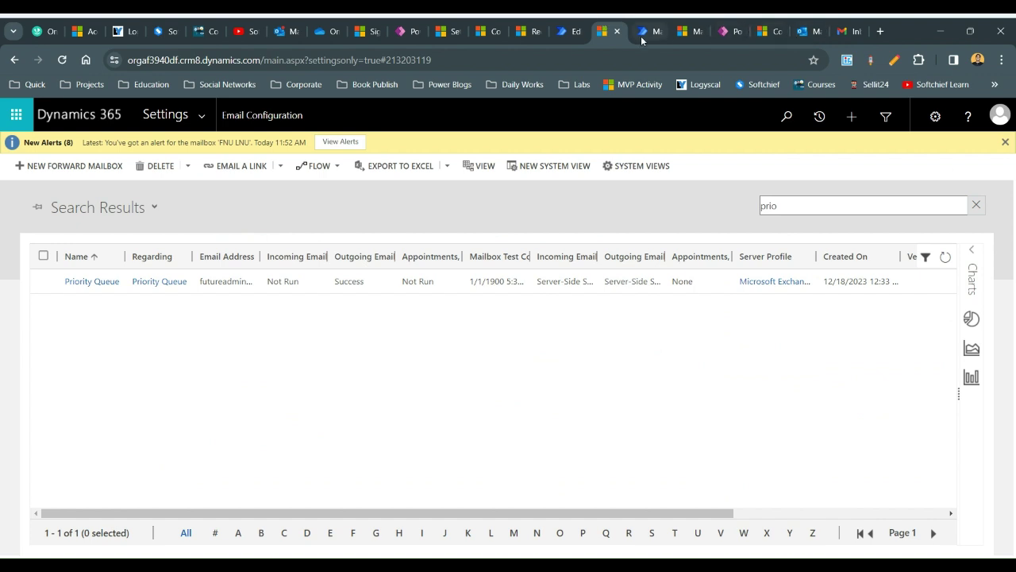
pyautogui.click(566, 32)
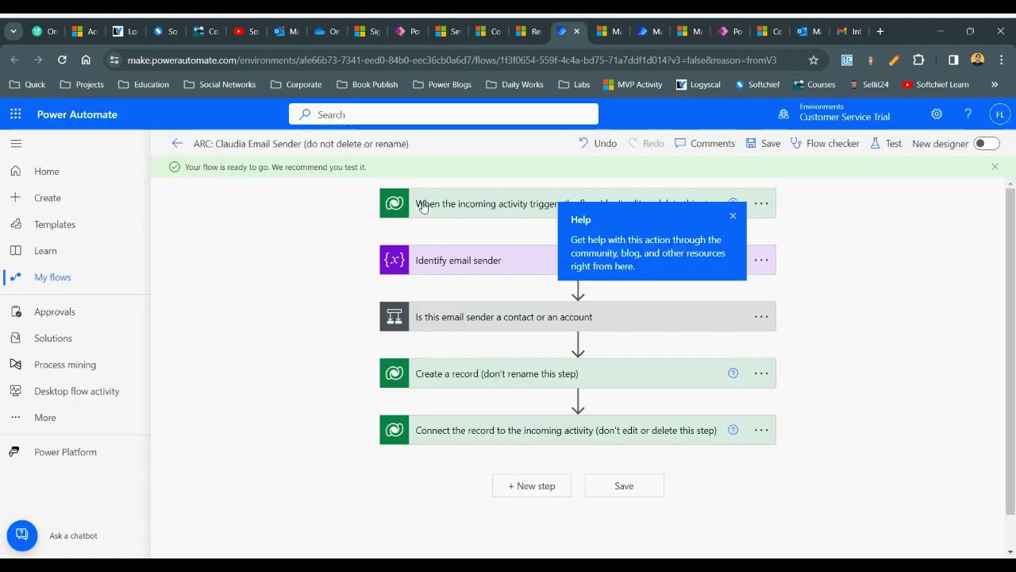
pyautogui.click(177, 144)
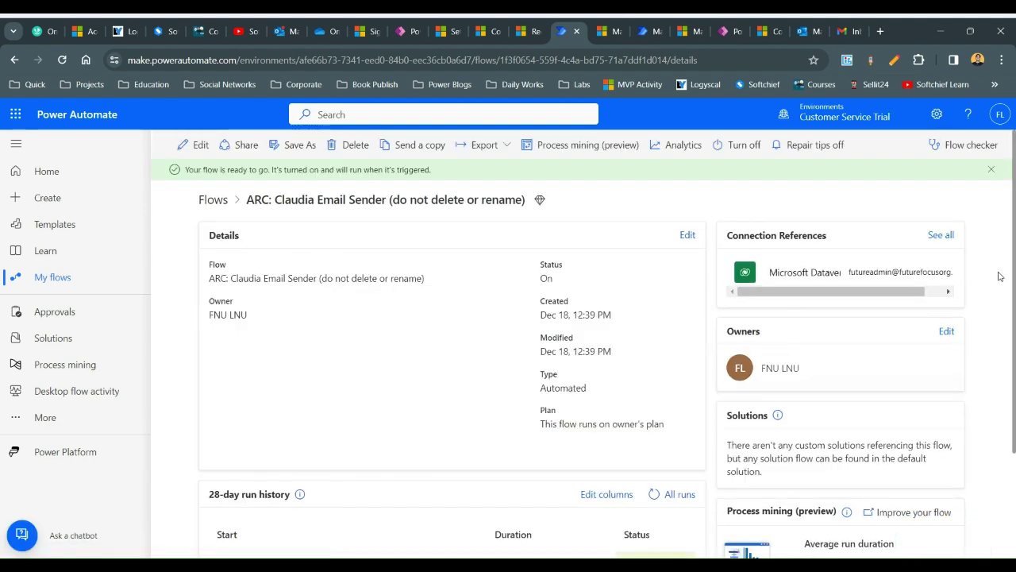
pyautogui.scroll(-2, 1014, 324)
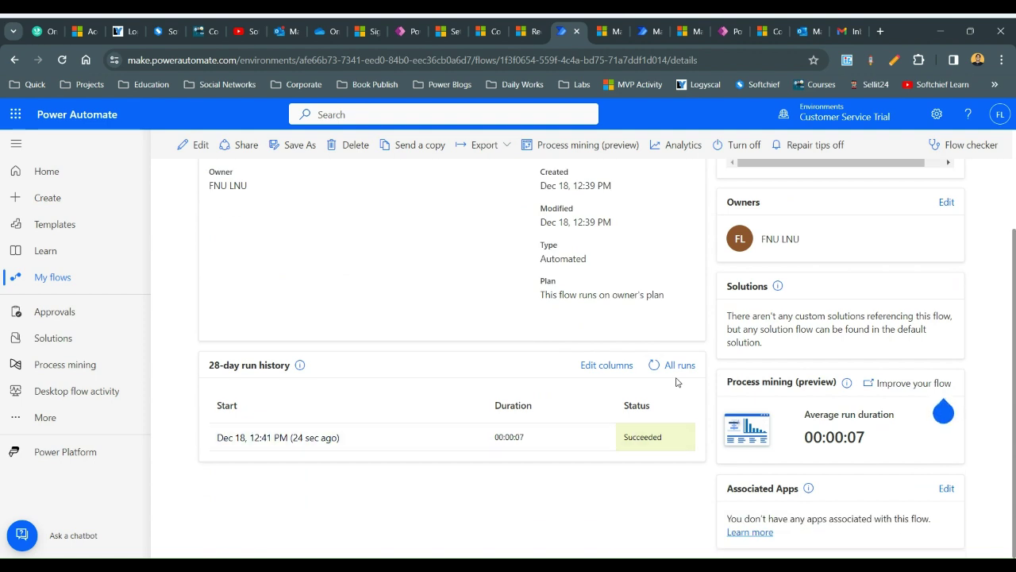
pyautogui.click(651, 368)
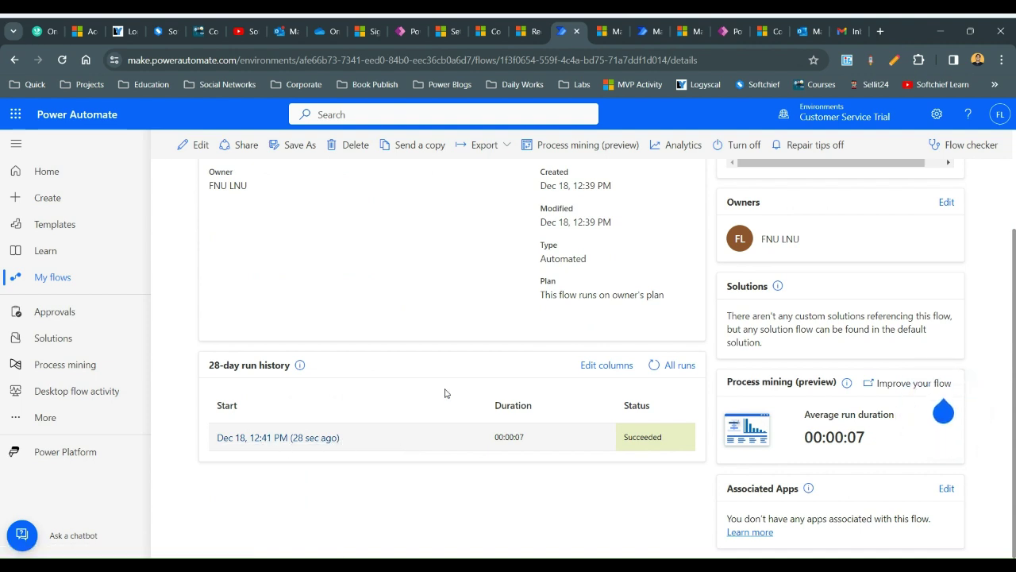
# Step: Return to the rule in Customer Service admin center and examine its activity monitor, widening the Current state column
pyautogui.click(527, 32)
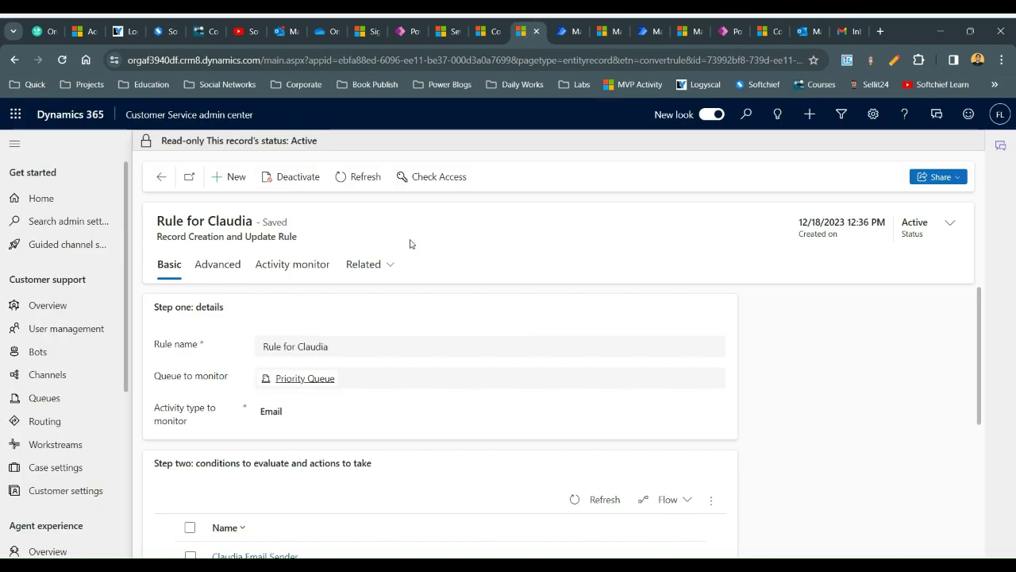
pyautogui.click(300, 273)
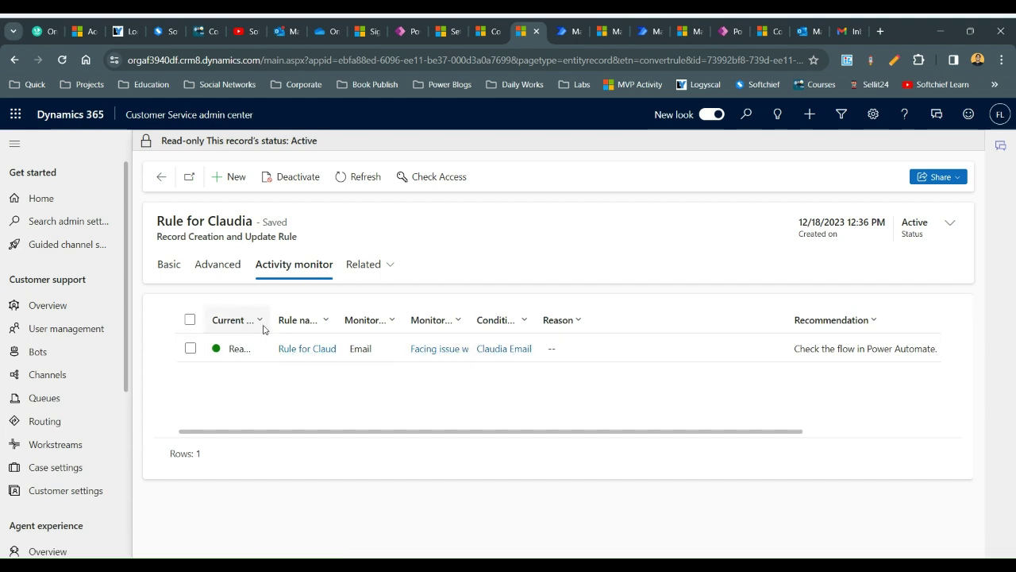
pyautogui.moveTo(268, 320); pyautogui.dragTo(321, 318)
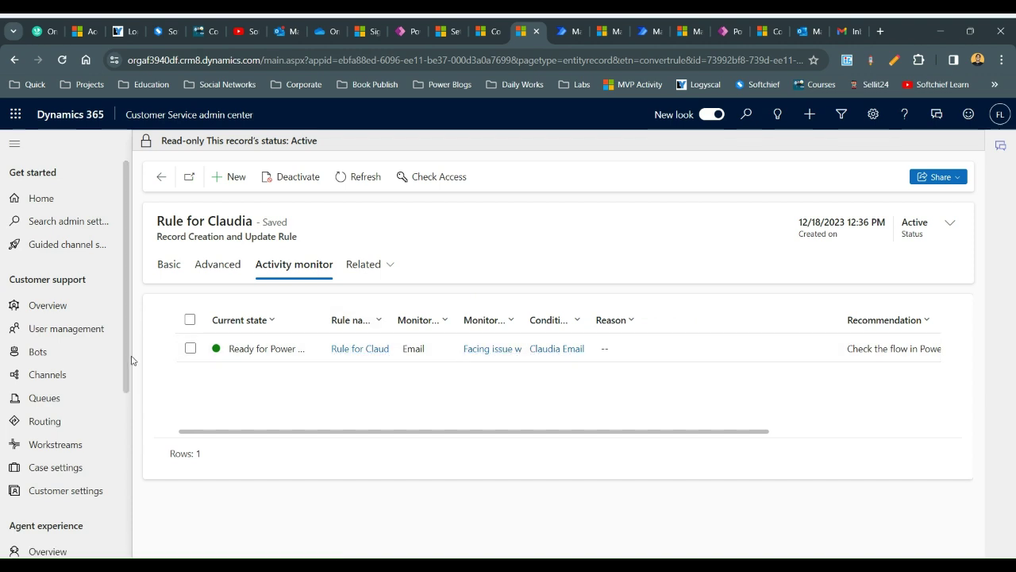
pyautogui.scroll(-4, 124, 368)
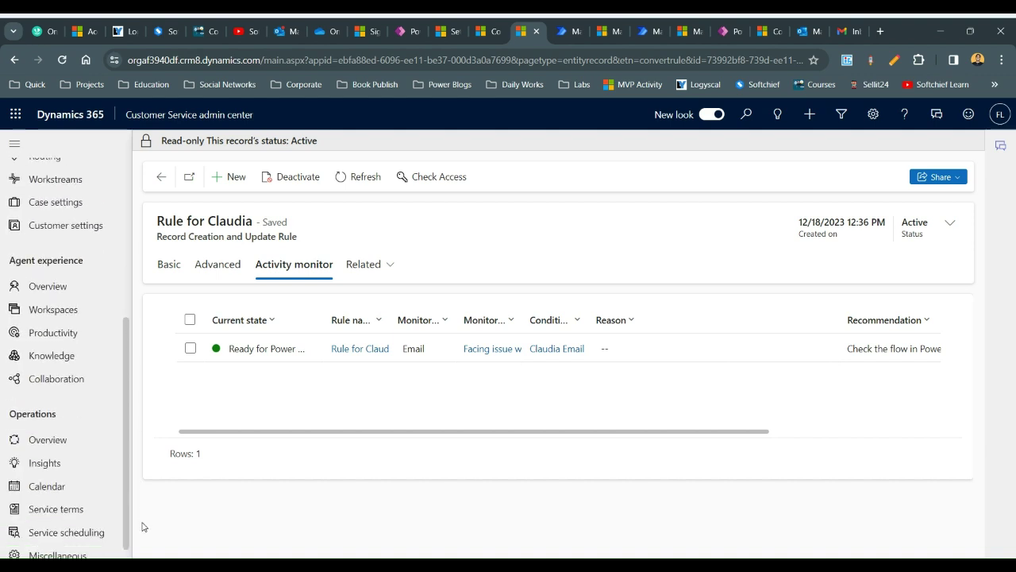
pyautogui.scroll(4, 130, 328)
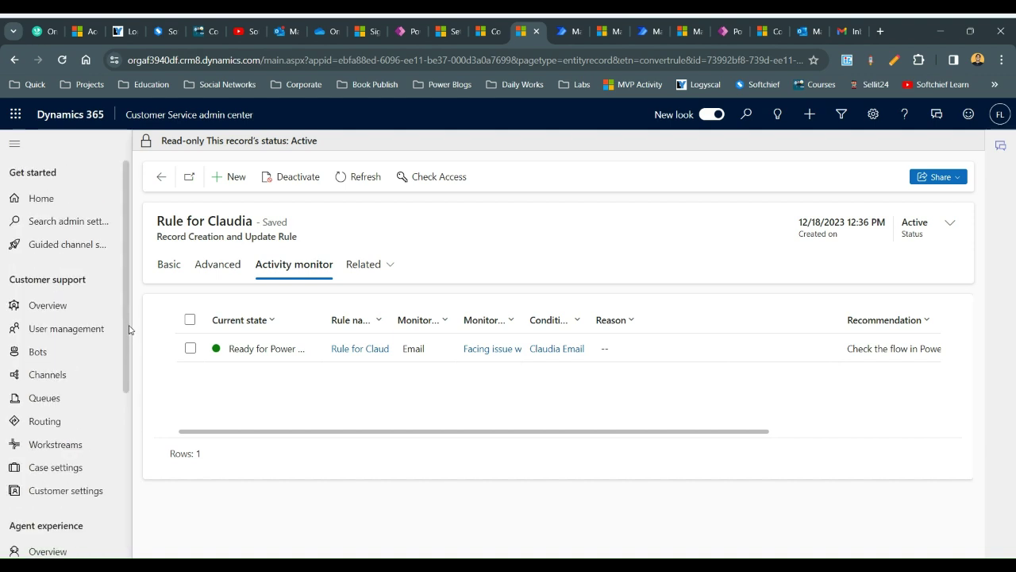
# Step: Switch to the Customer Service Hub app and show the list of active cases
pyautogui.click(212, 117)
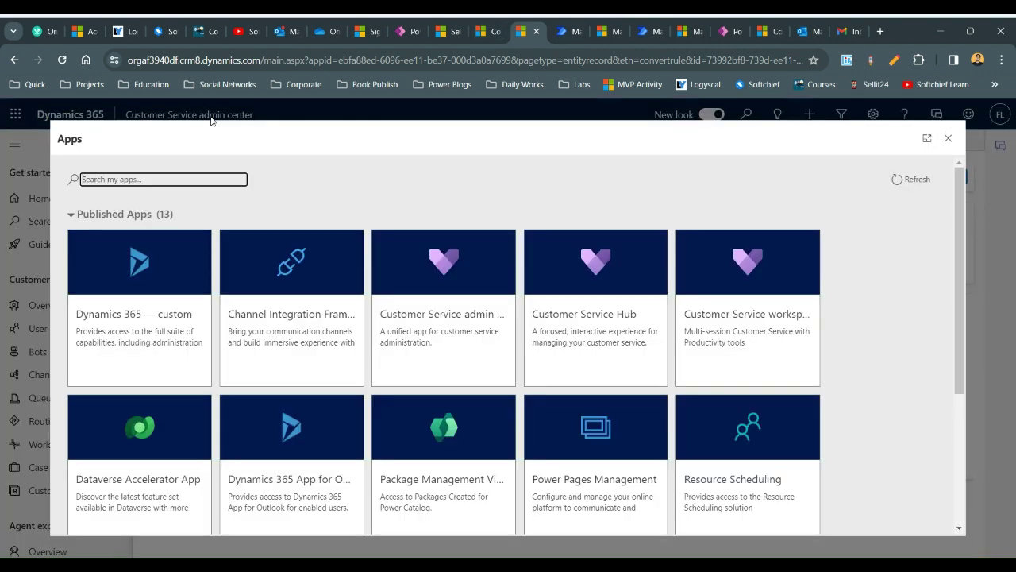
pyautogui.click(625, 293)
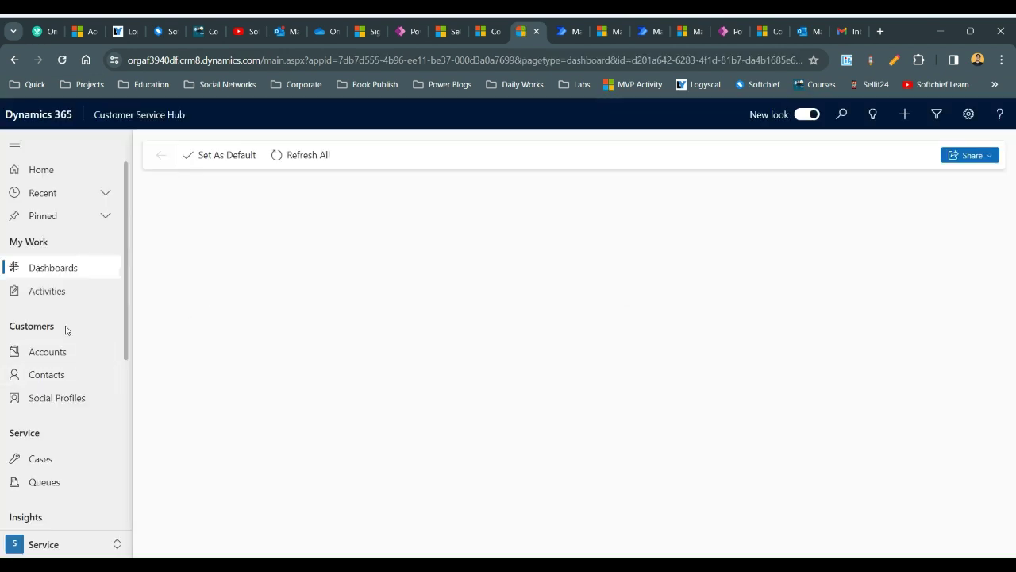
pyautogui.click(52, 466)
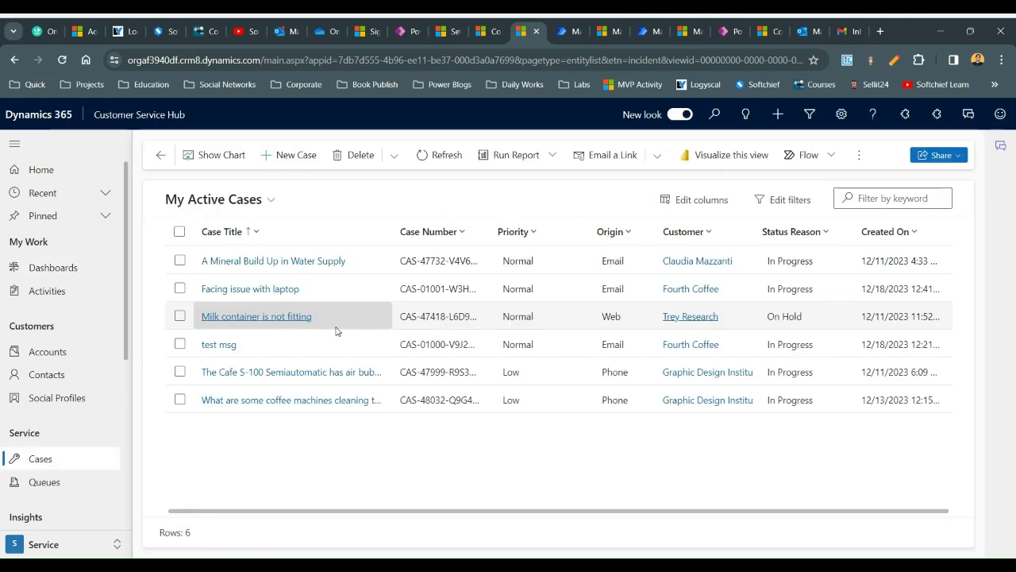
# Step: Open the "Facing issue with laptop" case and review its summary details and email timeline
pyautogui.click(180, 288)
pyautogui.click(277, 290)
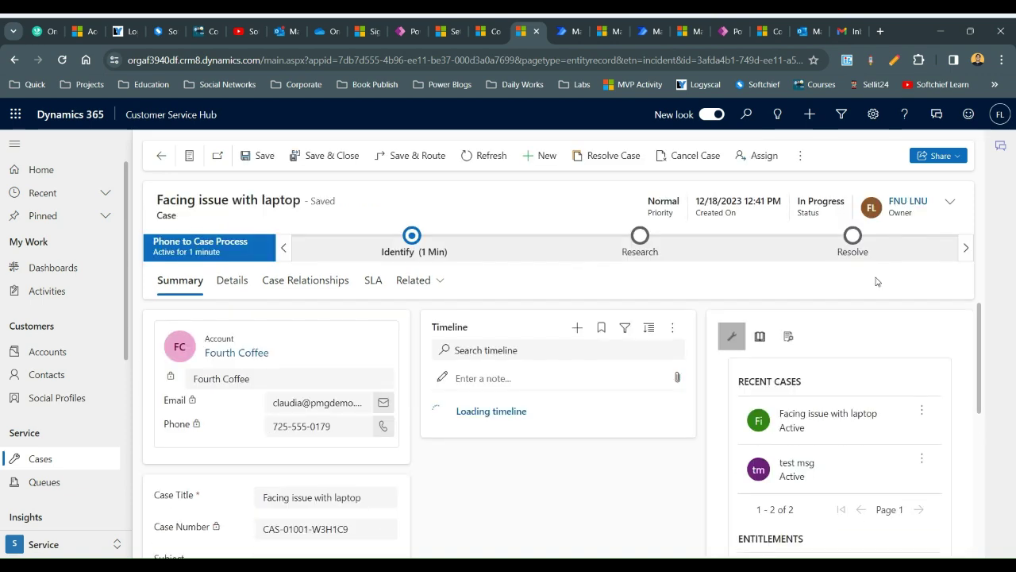
pyautogui.moveTo(982, 324); pyautogui.dragTo(982, 350)
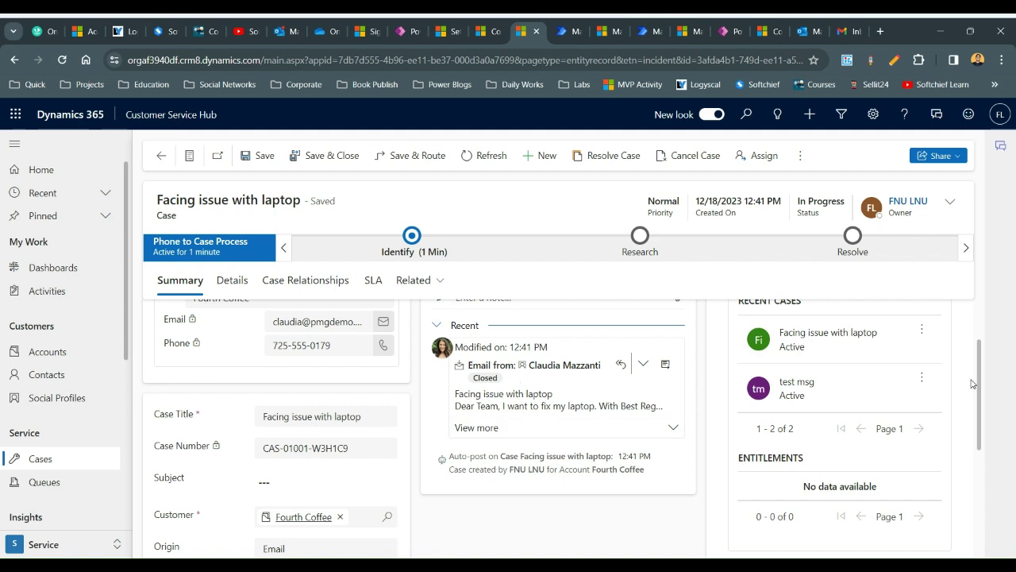
pyautogui.moveTo(979, 373); pyautogui.dragTo(985, 306)
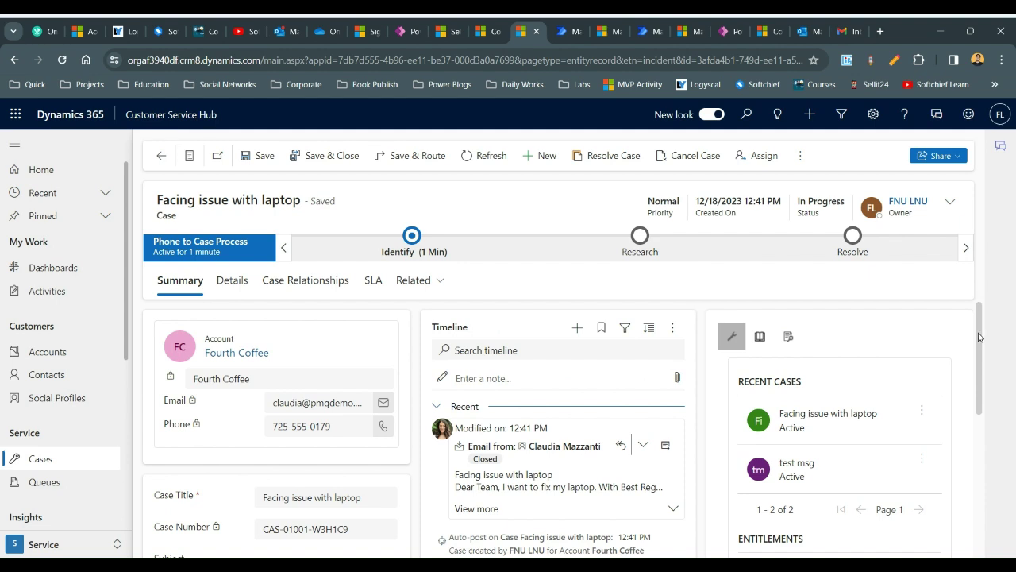